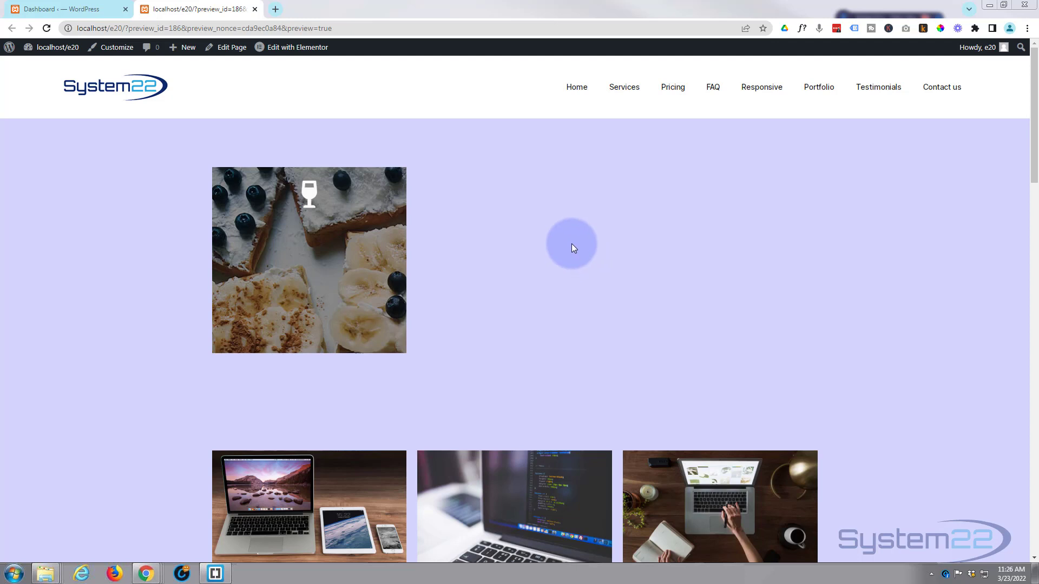
Open the page in the Elementor editor from the live site's admin bar
mouse_move(296, 257)
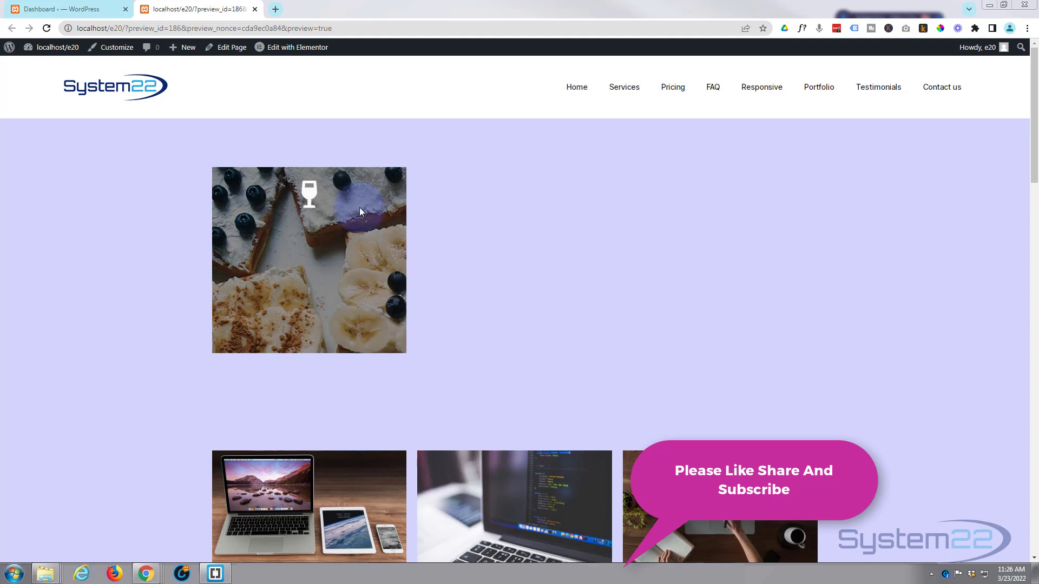
left_click(297, 50)
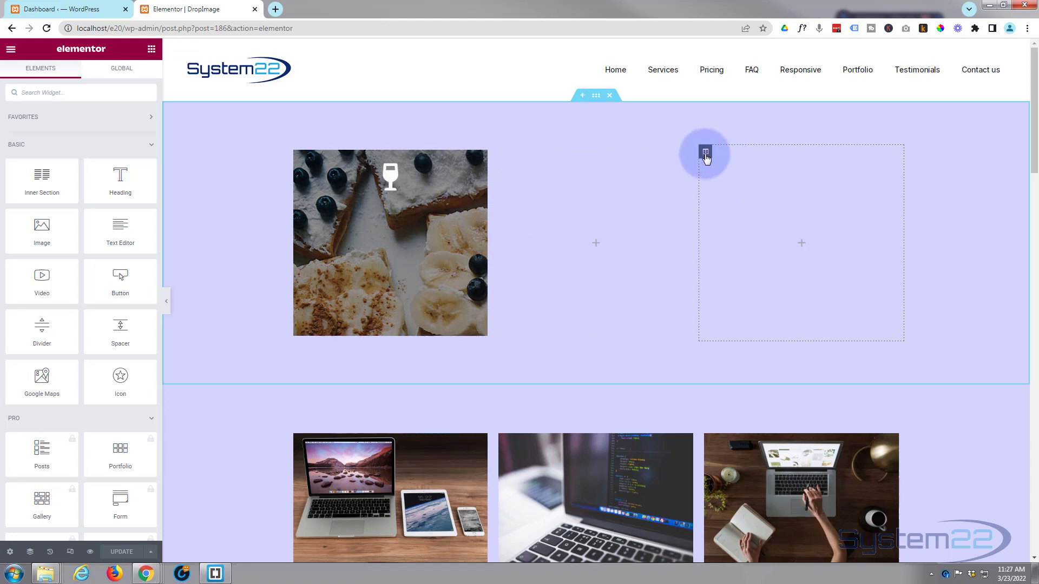
Set the third column's classic background to the concert hands photo, sized to Cover
left_click(706, 154)
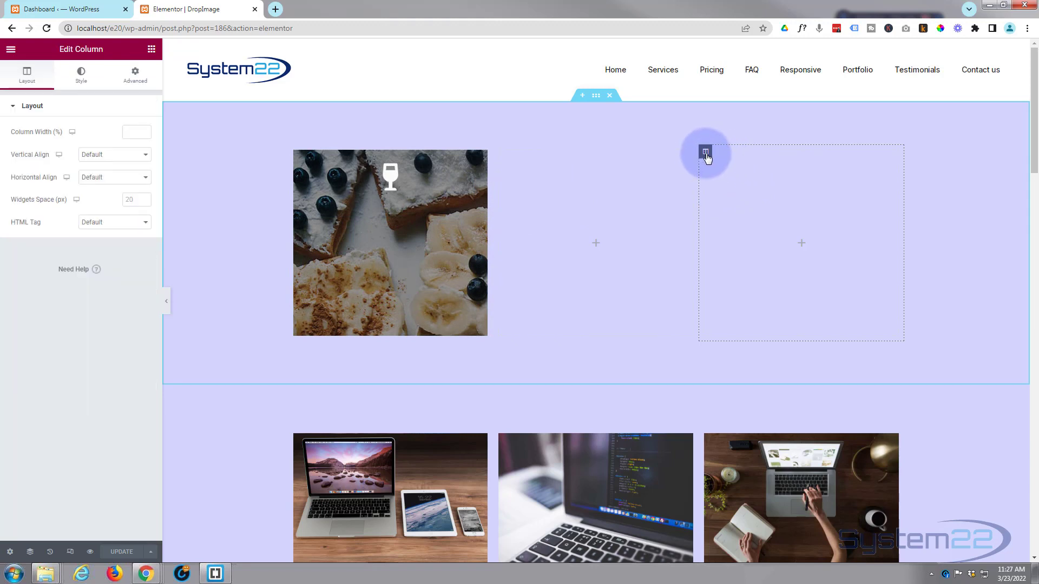
left_click(88, 75)
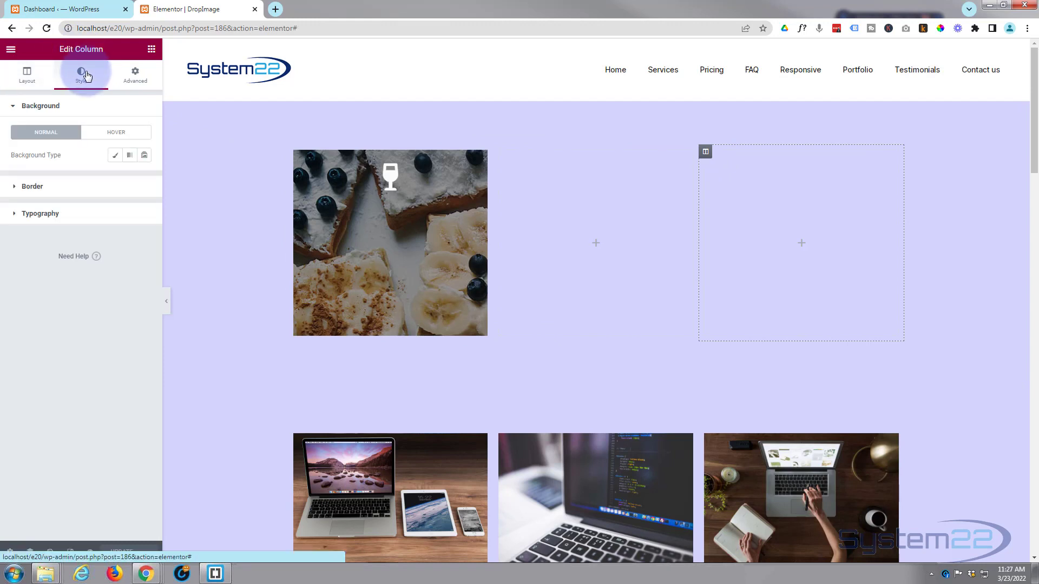
left_click(114, 157)
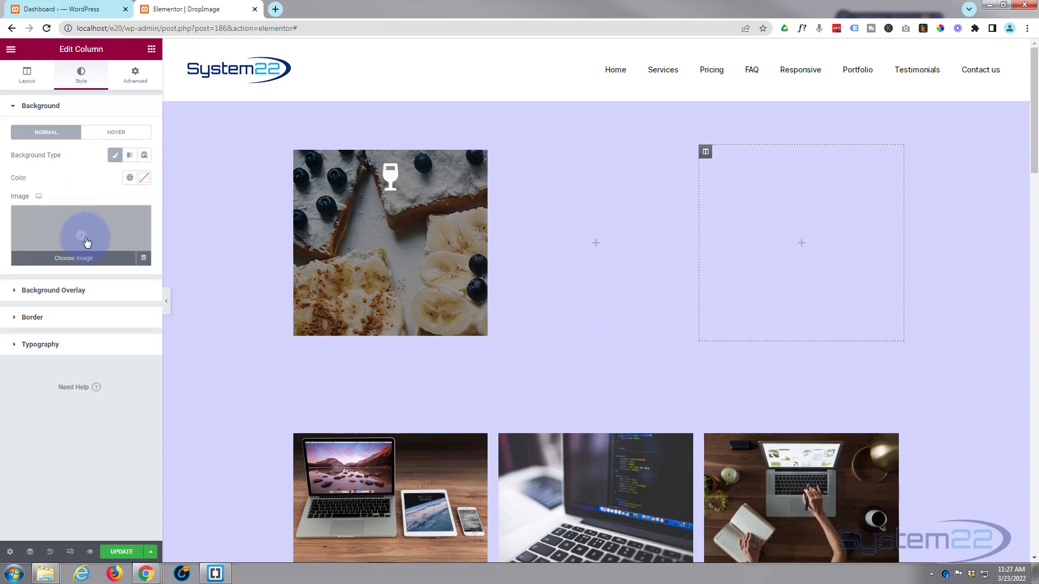
left_click(86, 242)
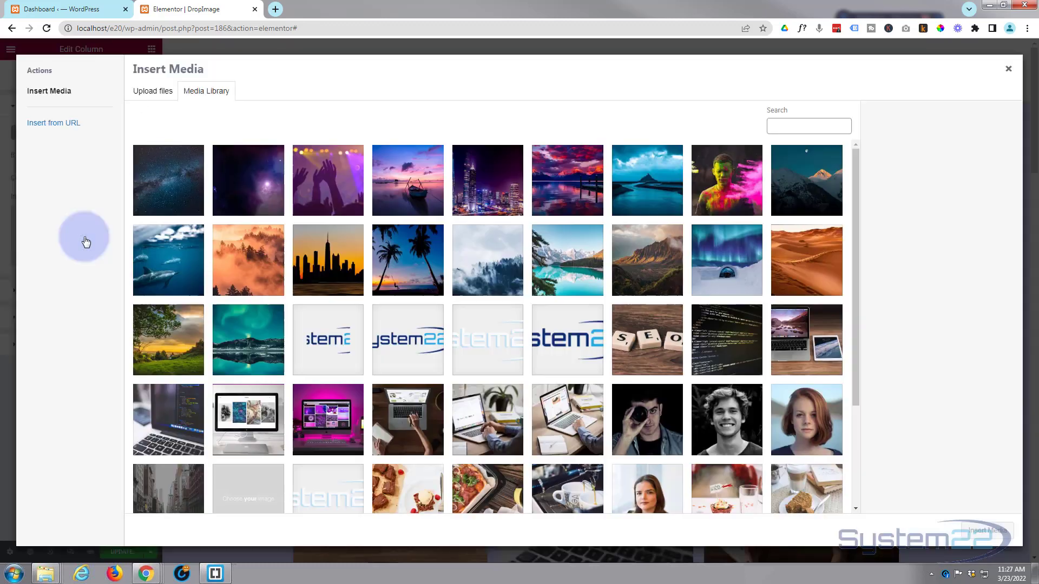
left_click(334, 190)
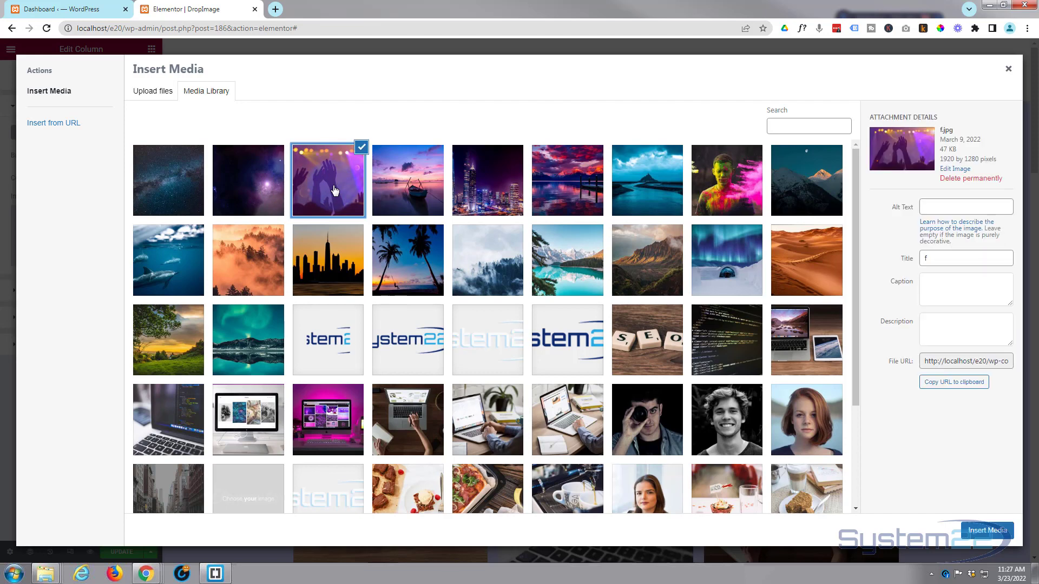
left_click(1002, 531)
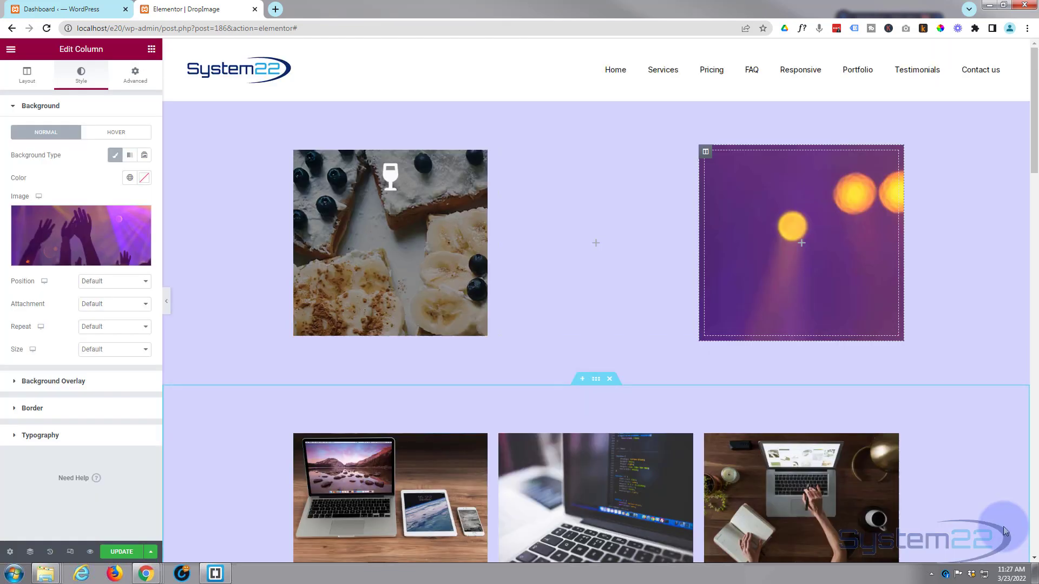
left_click(120, 350)
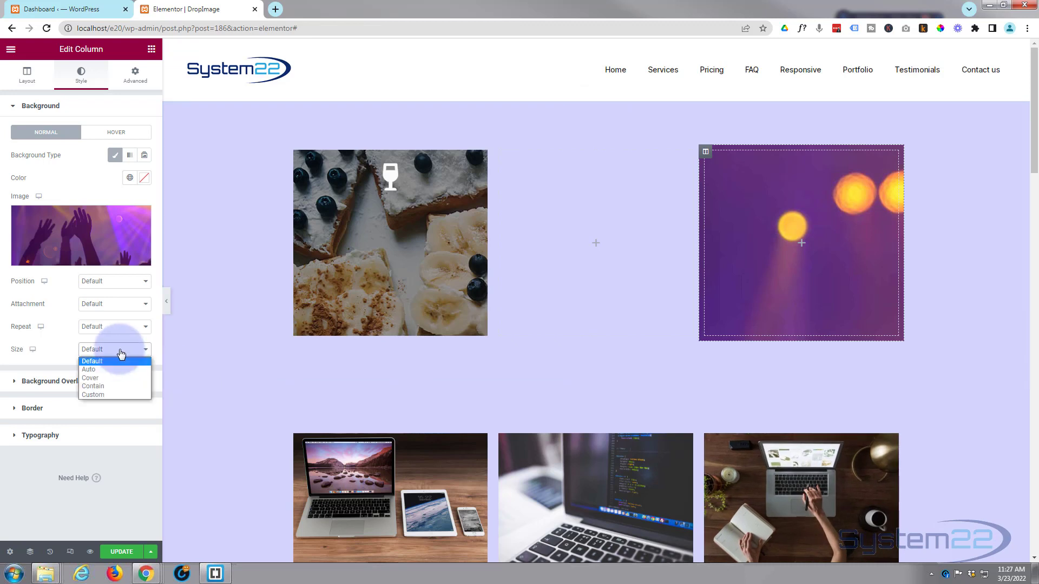
left_click(108, 378)
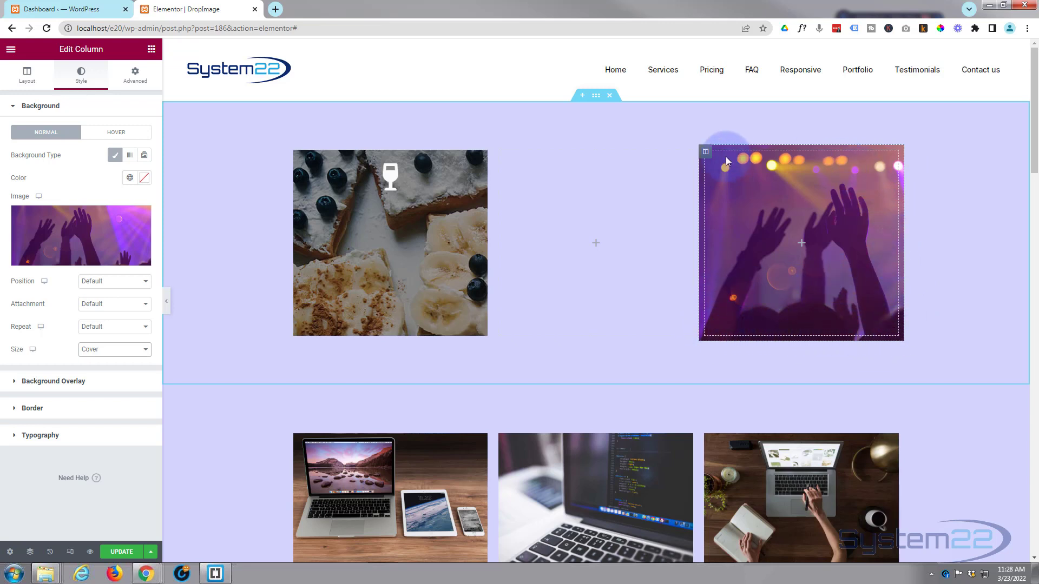
Give the concert-photo column a linked margin of 10 on all four sides
left_click(140, 81)
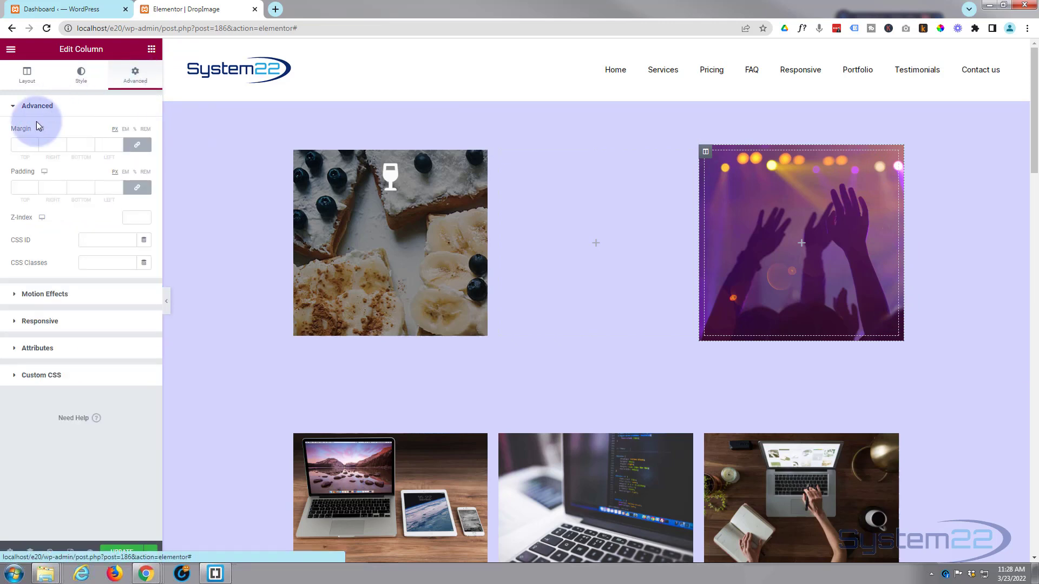
left_click(19, 185)
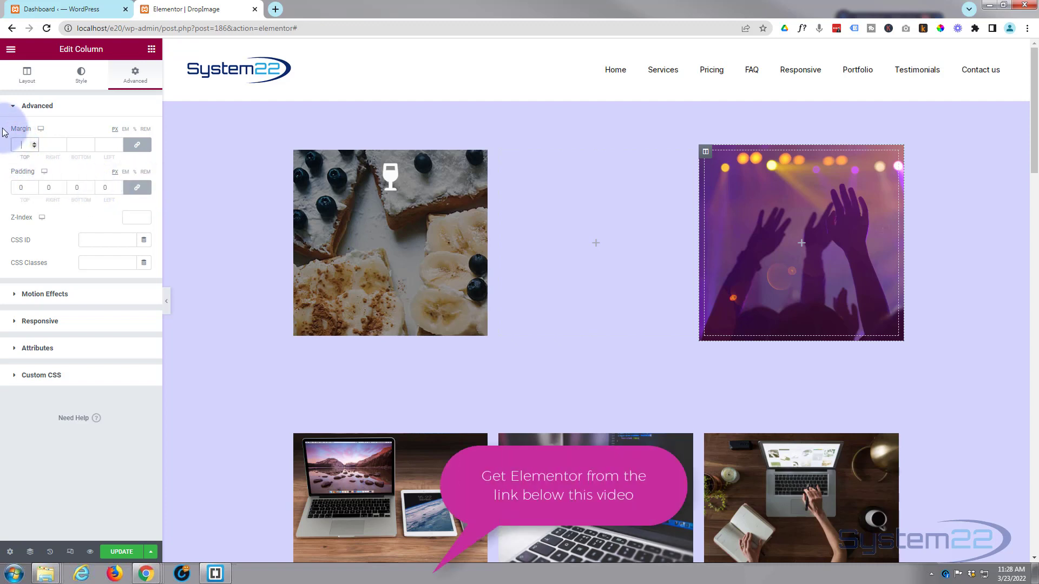
type("10")
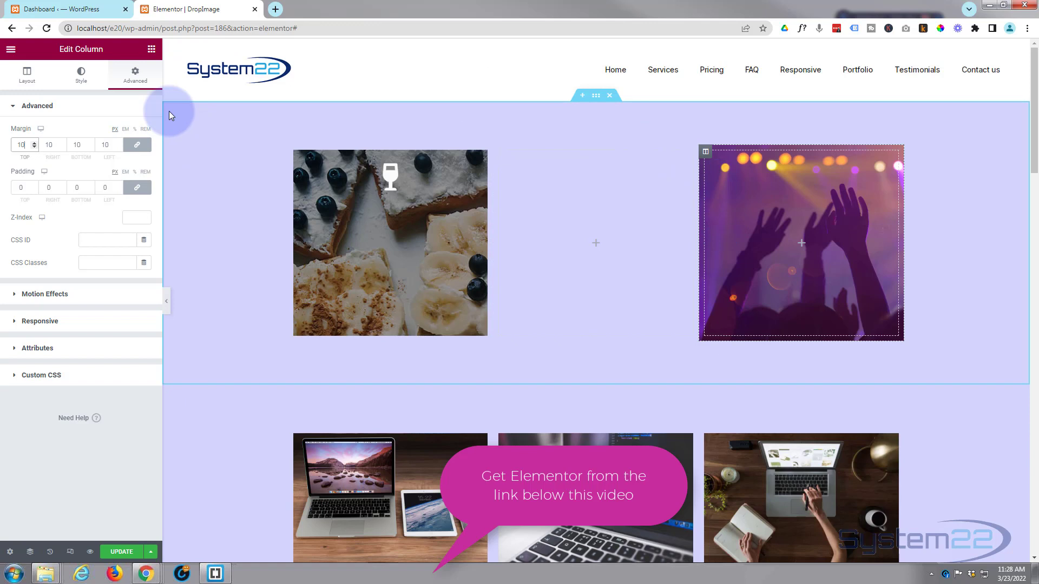
left_click(151, 50)
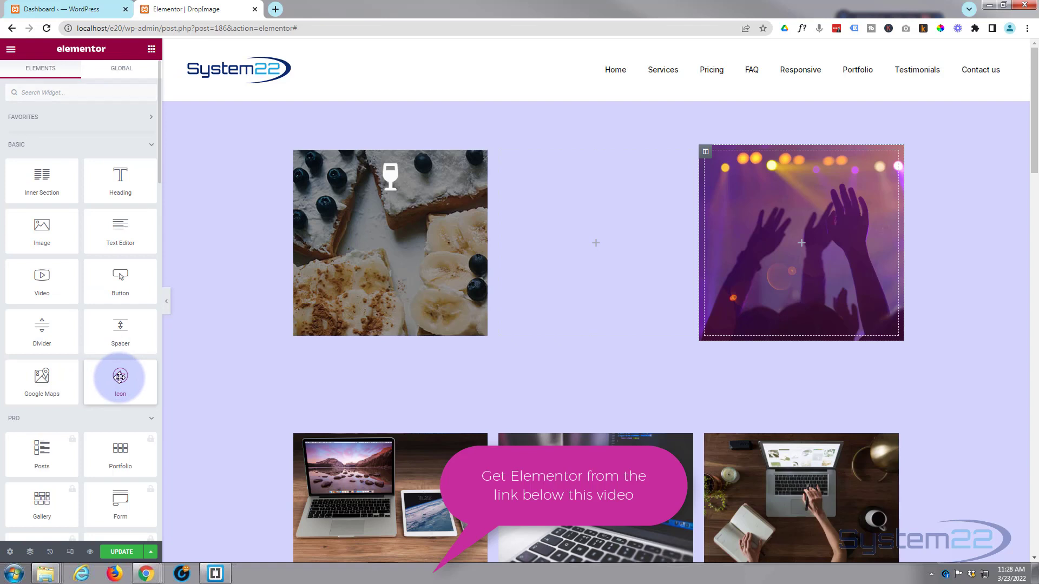
Add an Icon widget to the concert column and swap its star for a 'wine' glass icon
left_click_drag(120, 377, 793, 168)
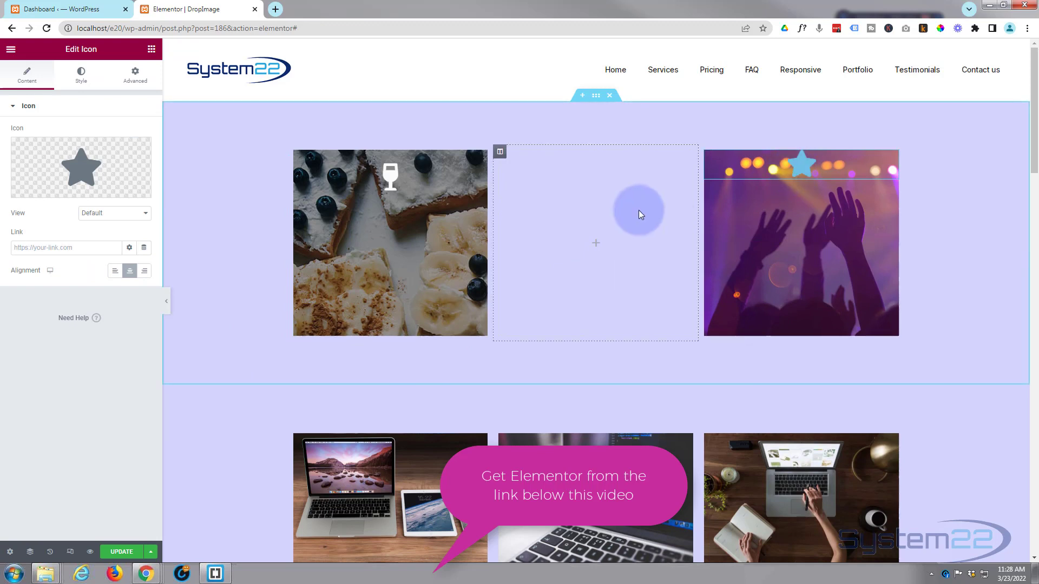
mouse_move(41, 187)
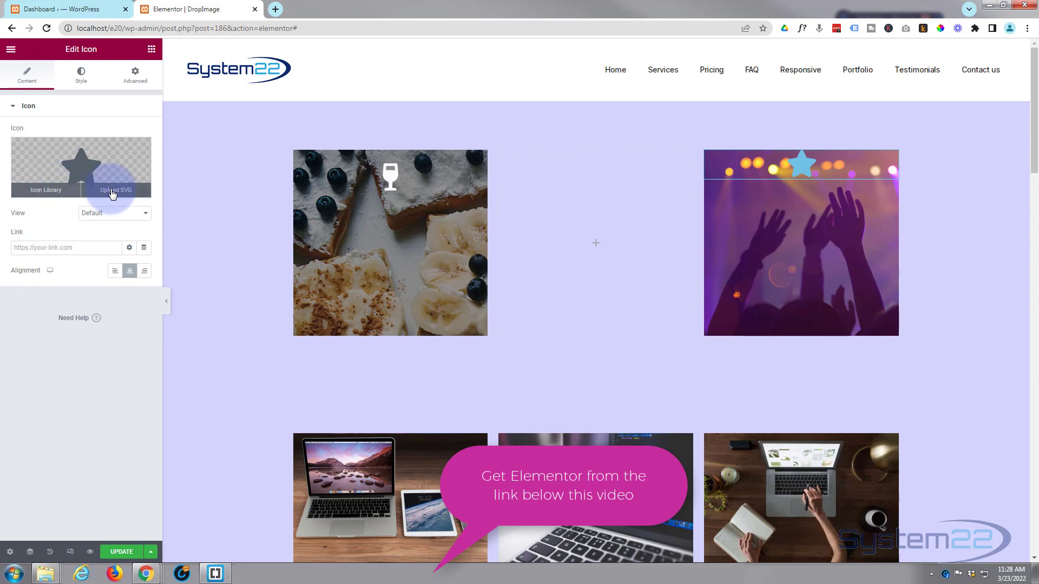
left_click(56, 192)
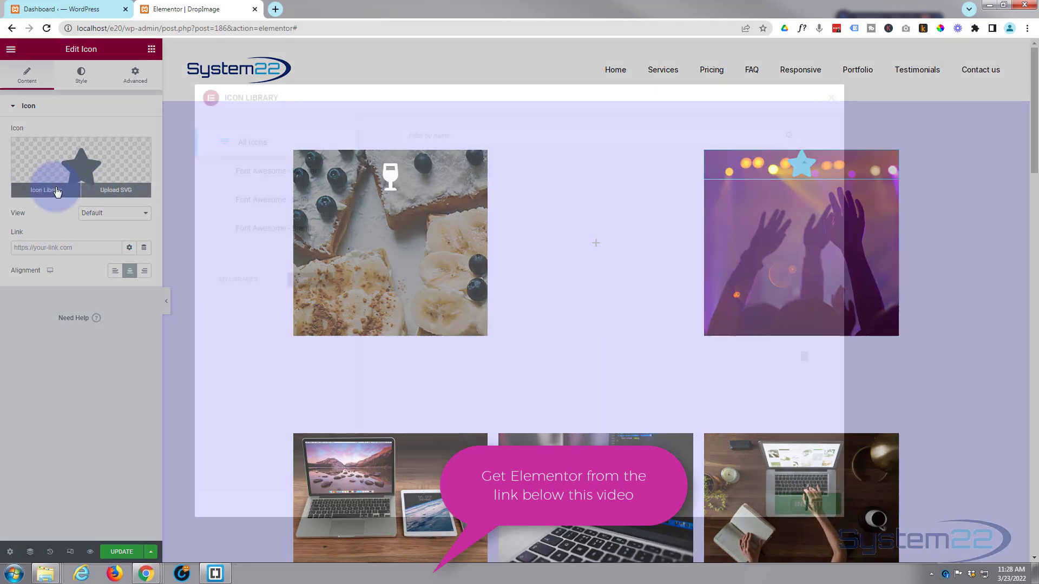
left_click(429, 137)
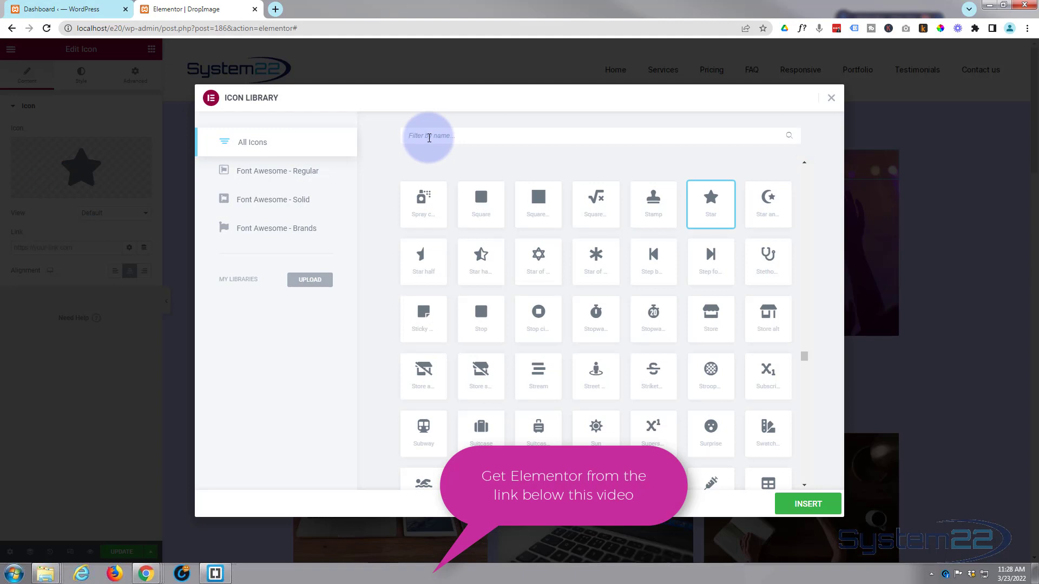
type("wine")
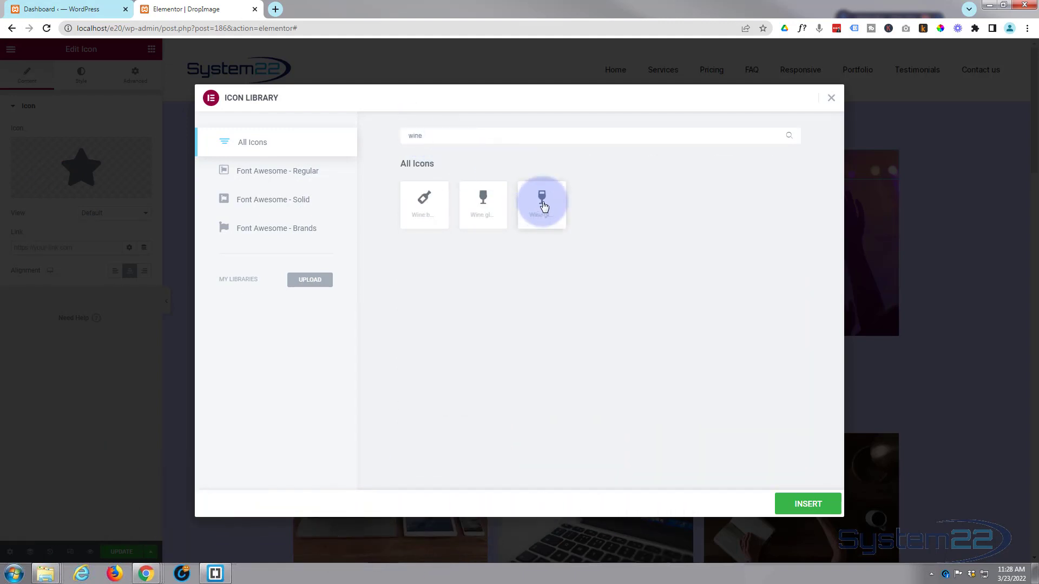
left_click(542, 204)
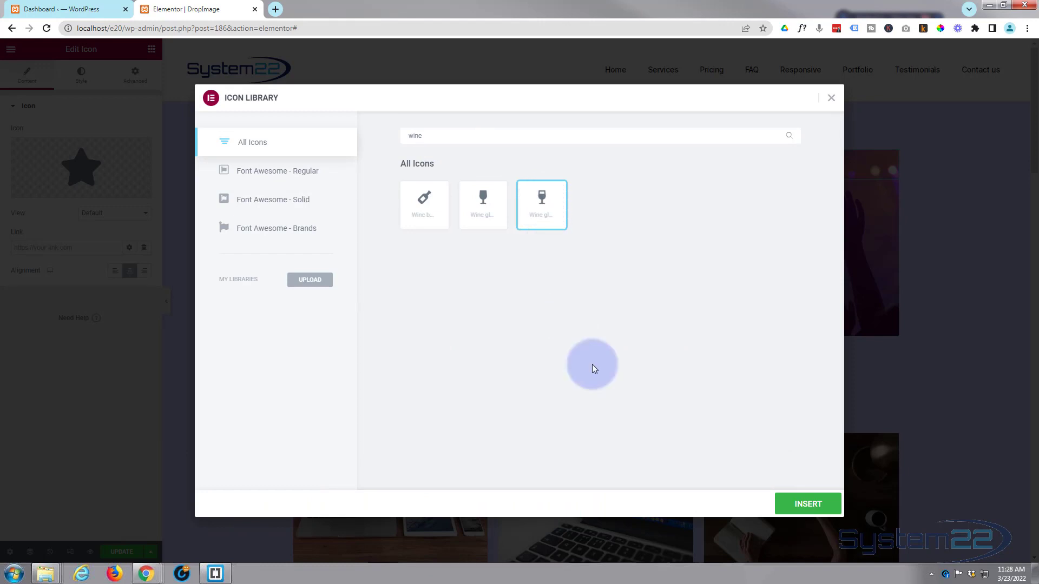
left_click(800, 504)
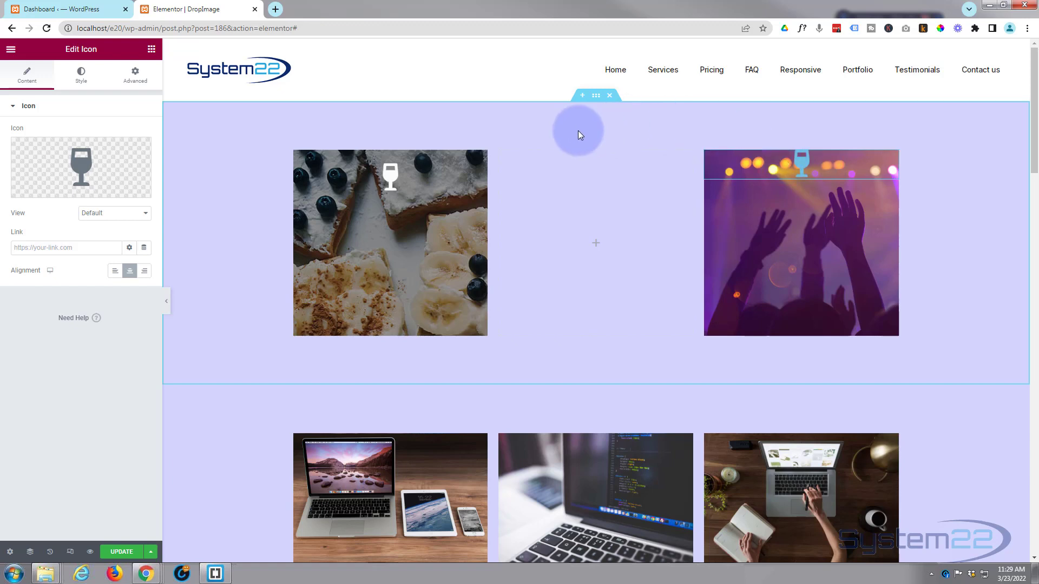
Give the wine glass icon padding 25 on all sides and primary colour #FFFFFF
left_click(136, 78)
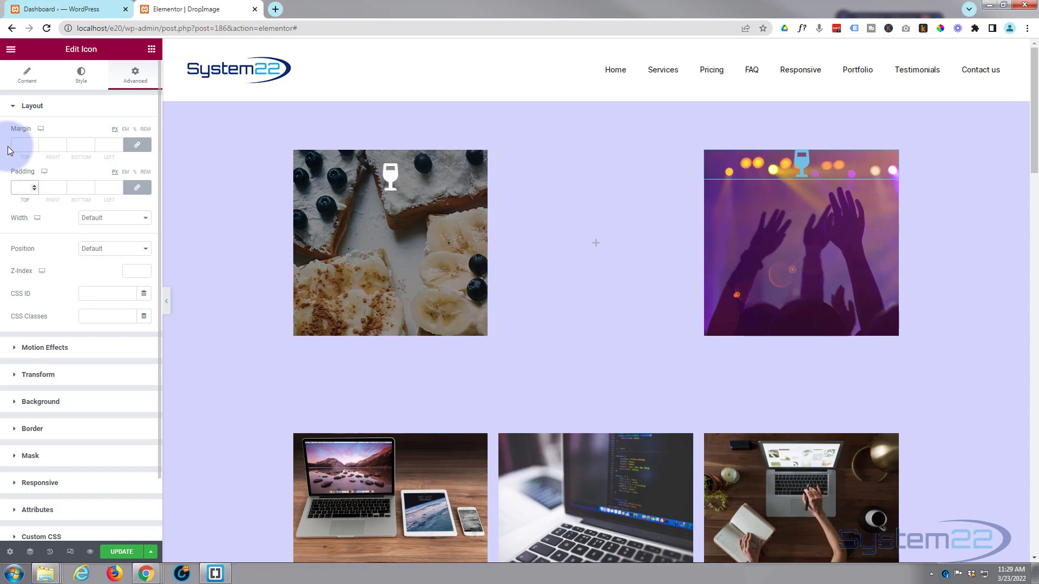
type("25")
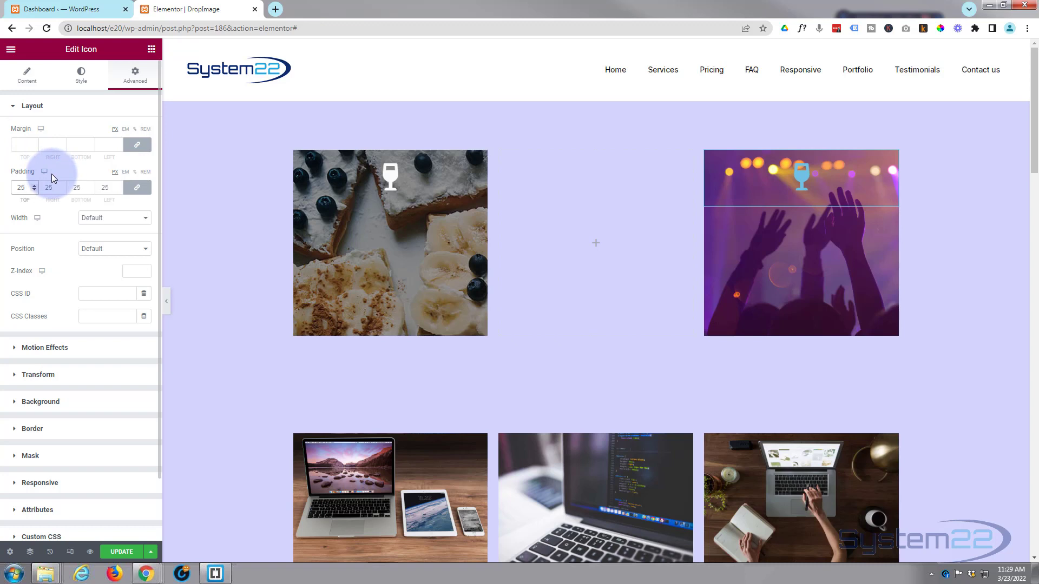
left_click(81, 76)
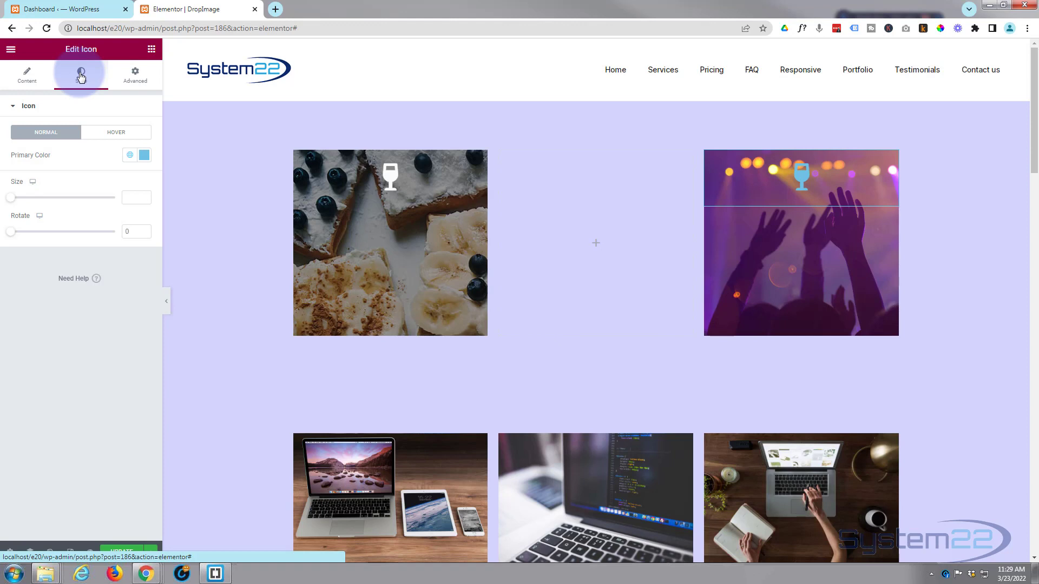
left_click(144, 156)
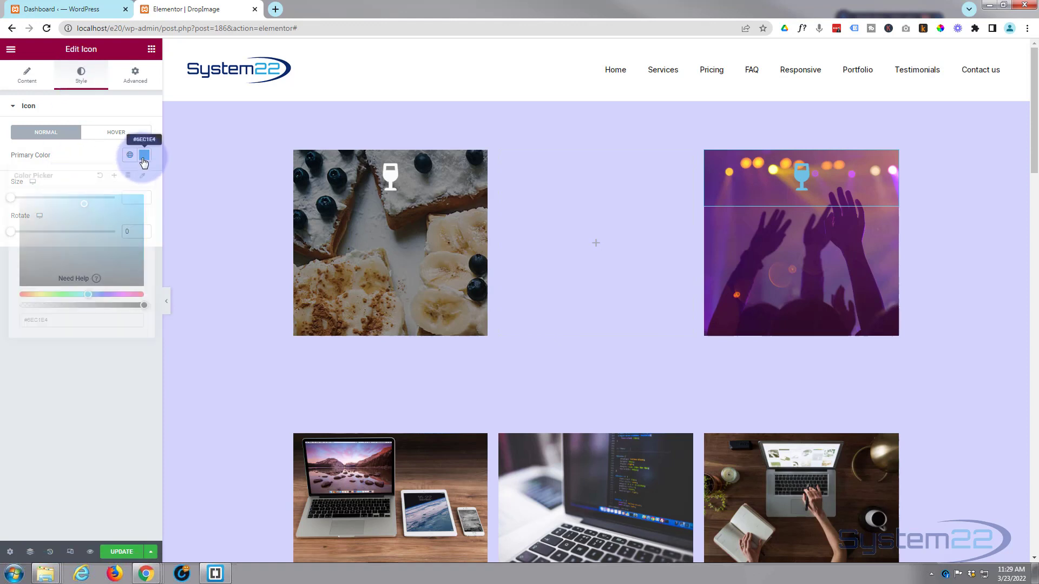
type("#FFFFFF")
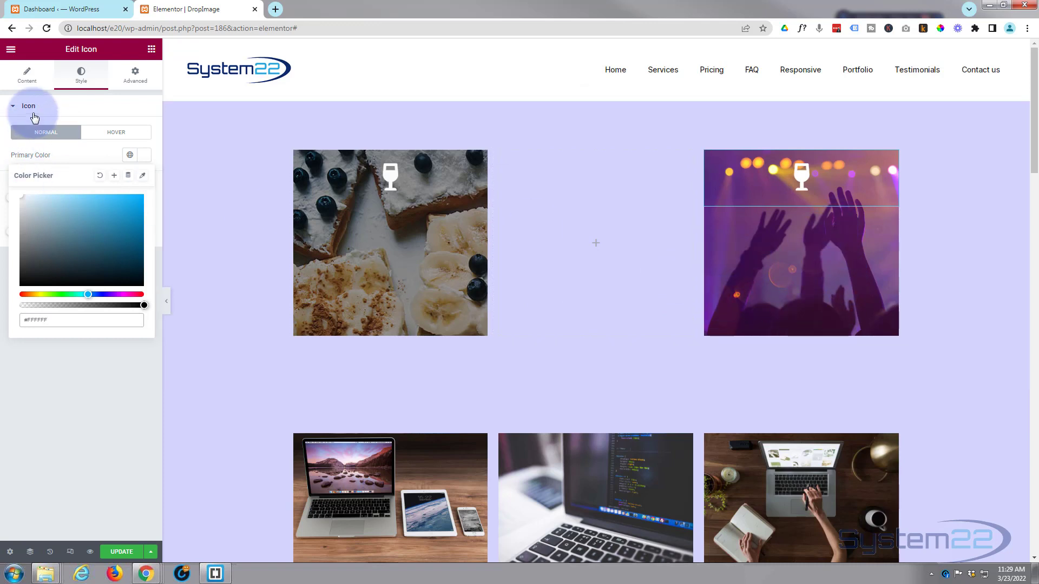
Drop a Text Editor widget into the wine image column below the icon
left_click(150, 51)
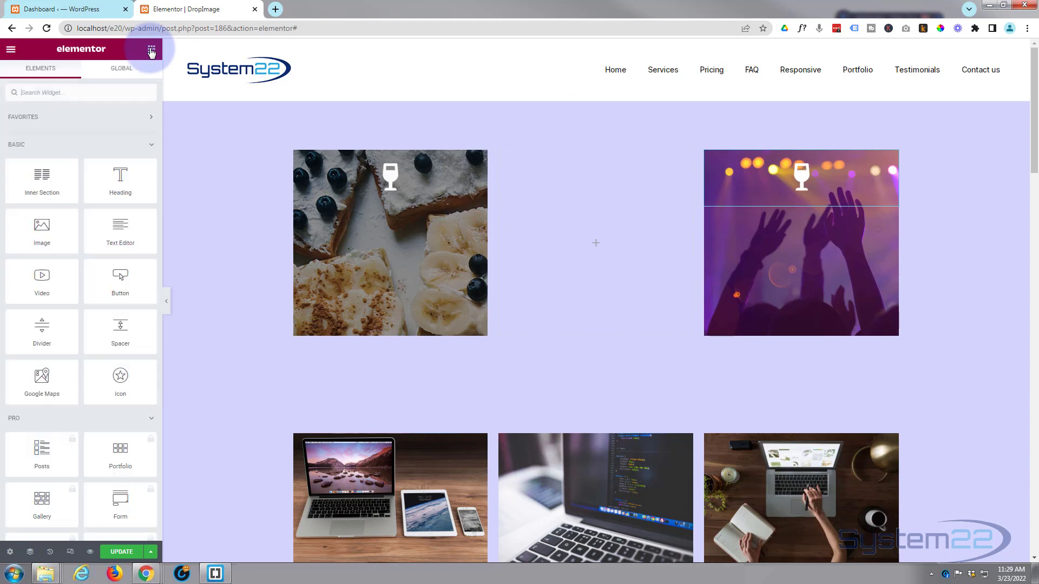
left_click_drag(116, 229, 182, 217)
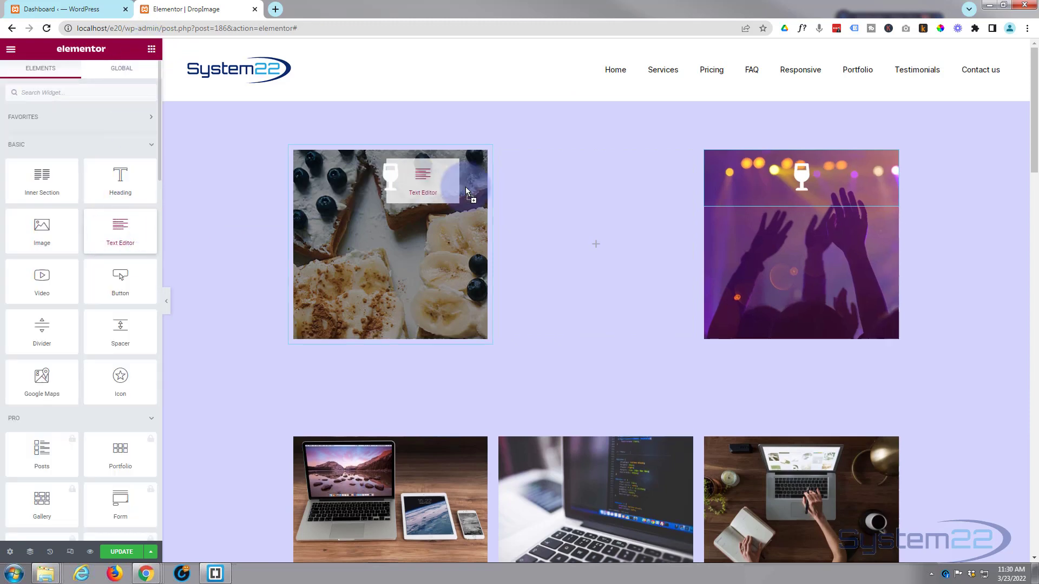
left_click_drag(466, 191, 777, 199)
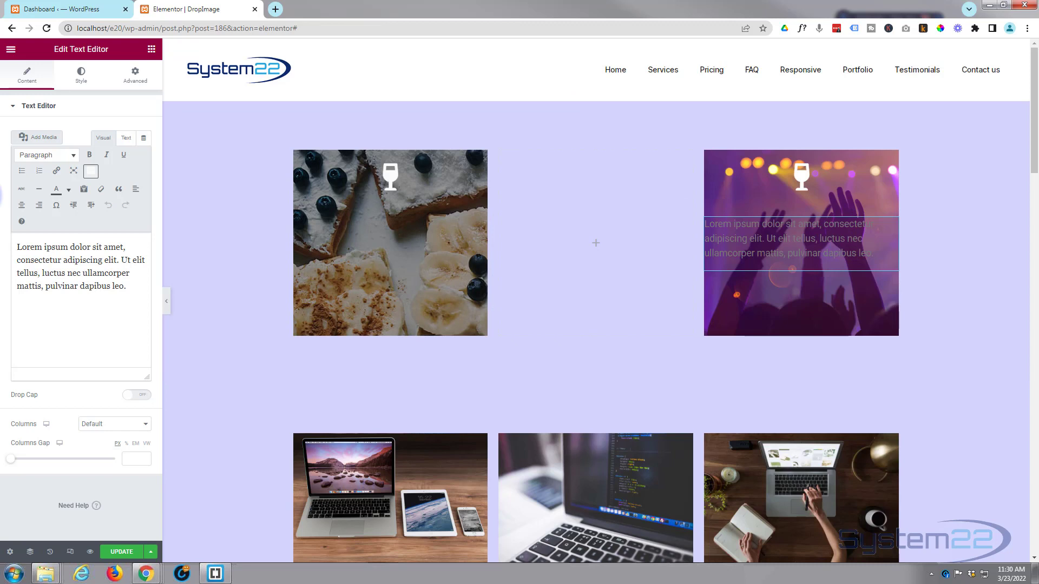
Set the text block's colour to #FFFFFF and centre its alignment
left_click(83, 81)
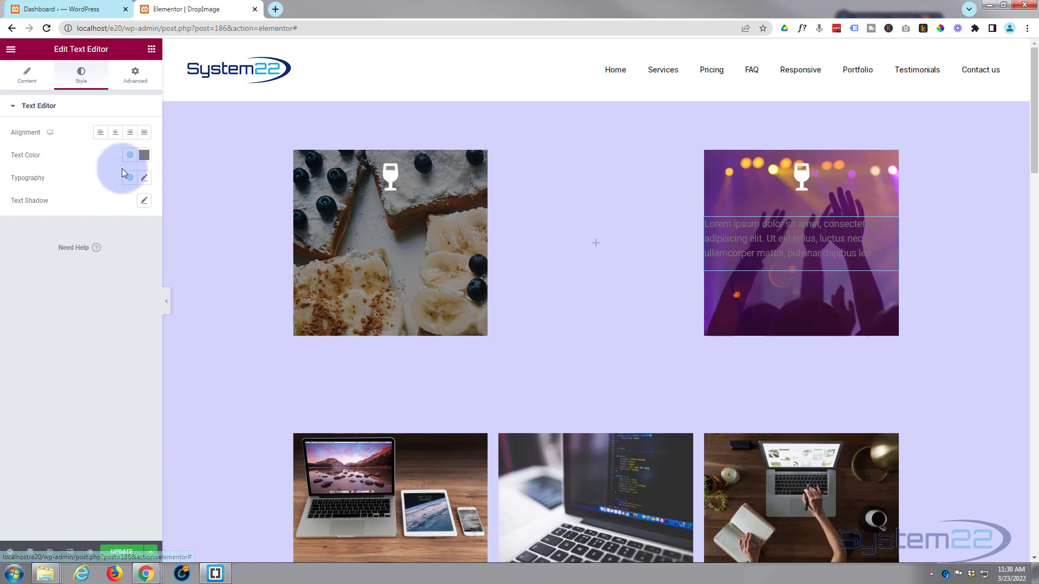
left_click(144, 156)
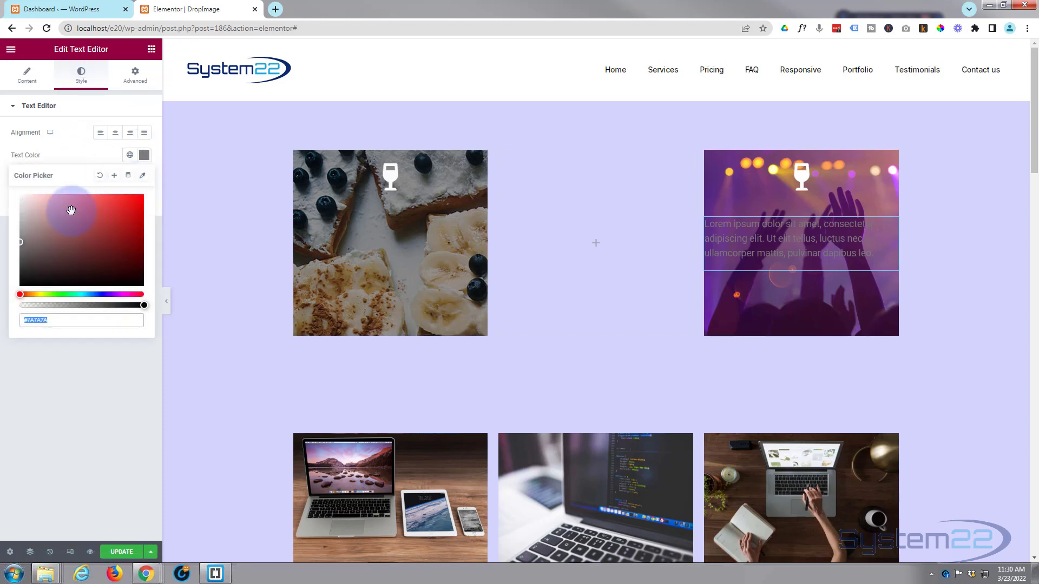
type("#FFFFFF")
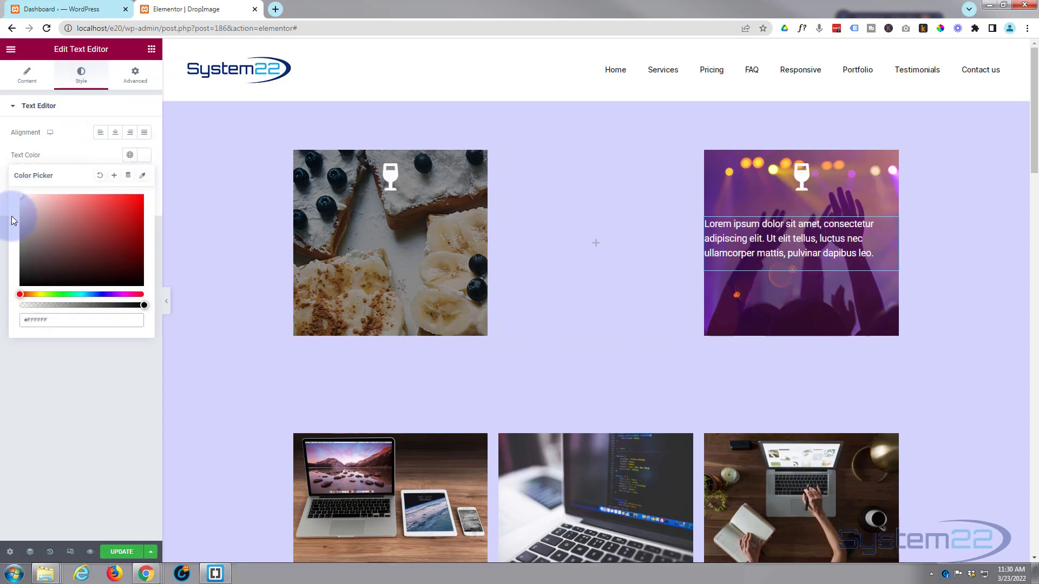
left_click(116, 134)
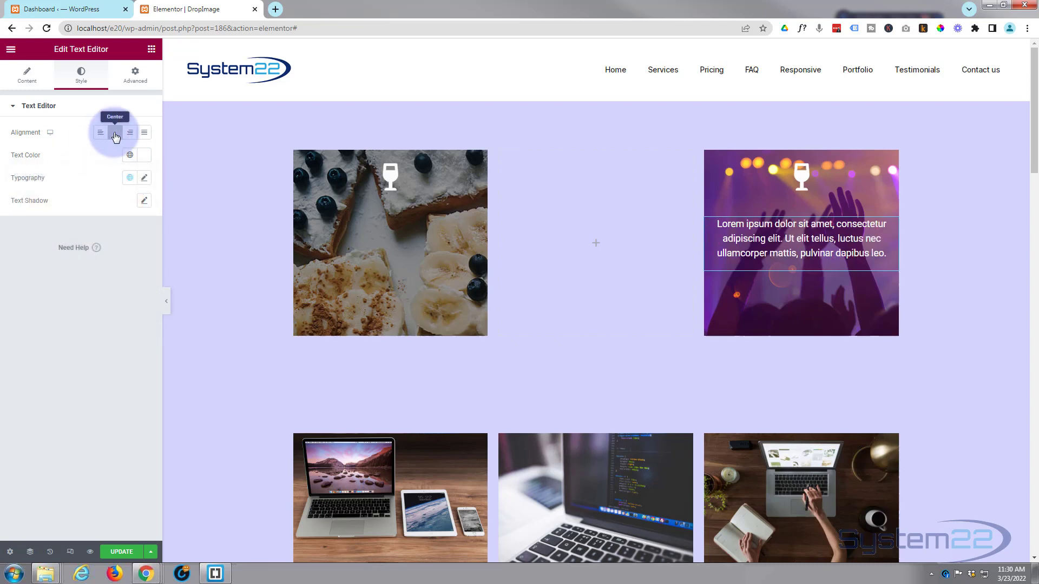
left_click(27, 76)
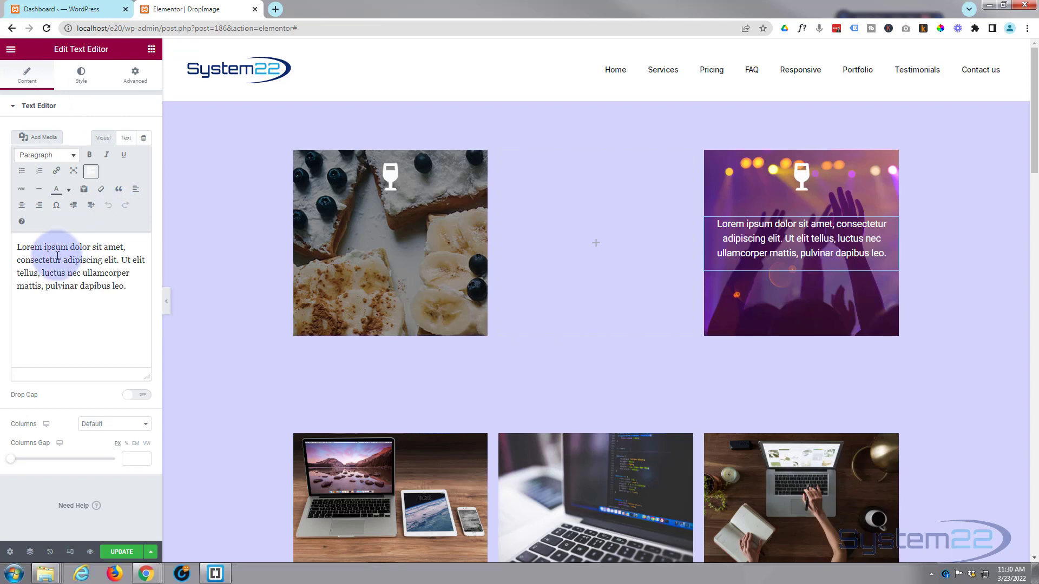
Add a bold 'Fine wine' line above the lorem ipsum paragraph
left_click(17, 247)
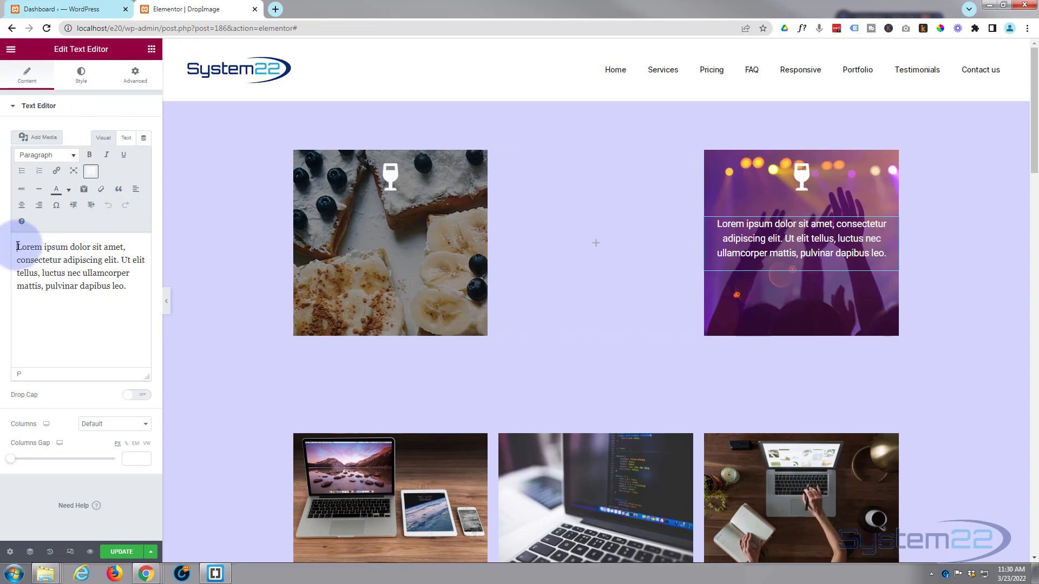
key("Return")
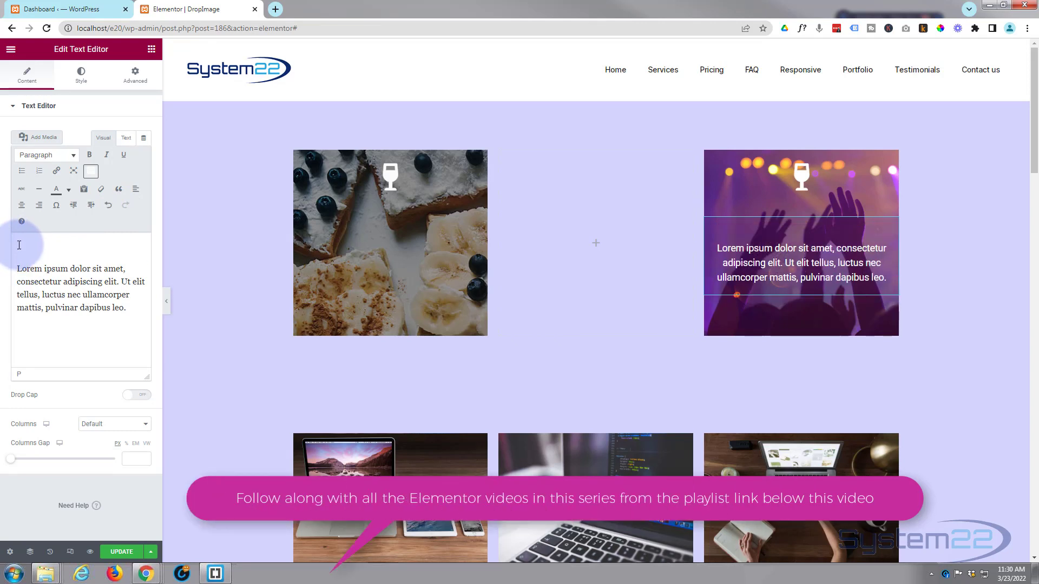
type("Fine wine")
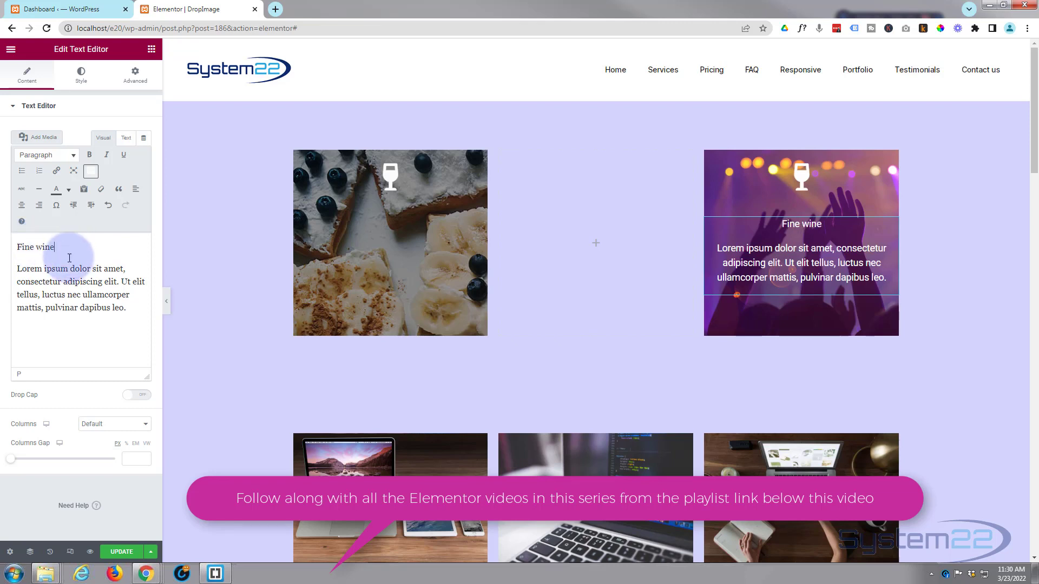
left_click_drag(59, 246, 10, 246)
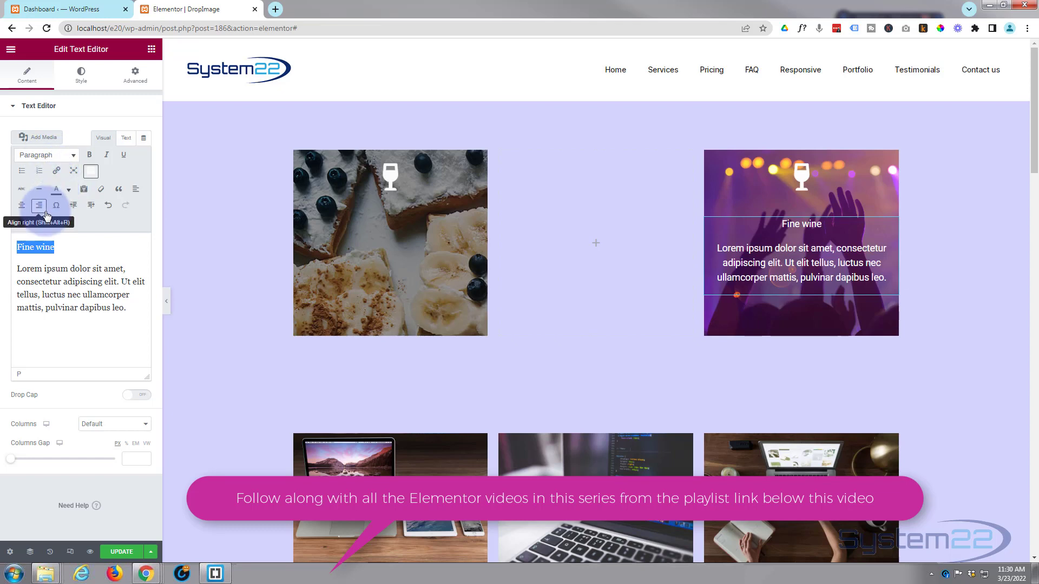
left_click(89, 157)
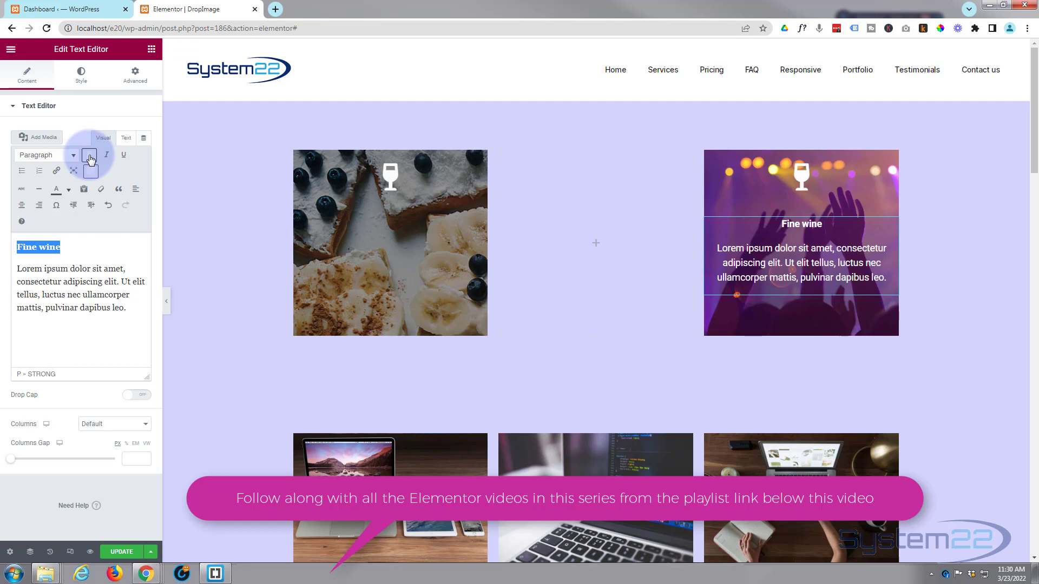
Add a 'Learn More' line below the lorem ipsum paragraph
left_click(131, 308)
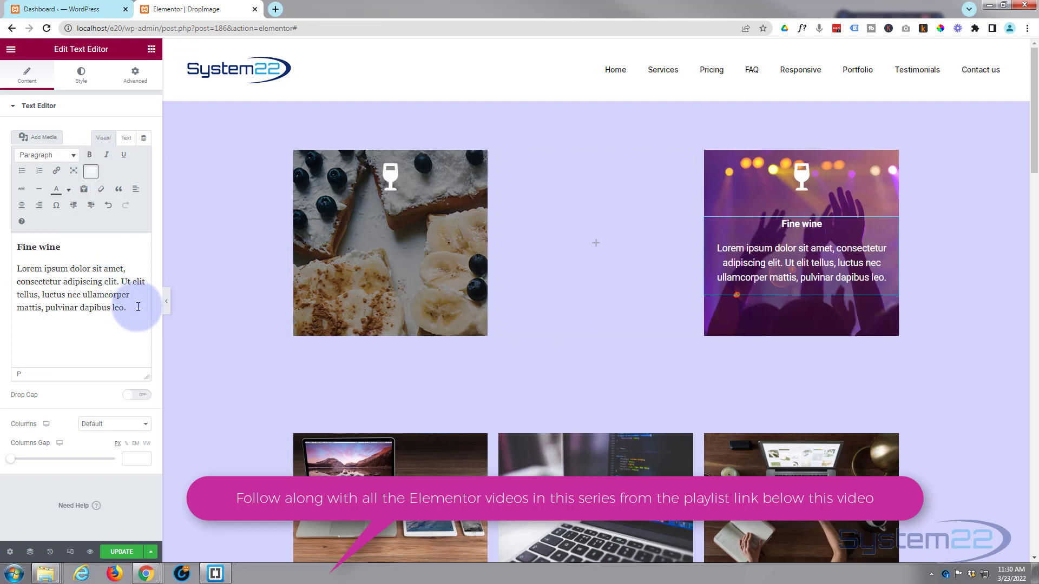
key("Return")
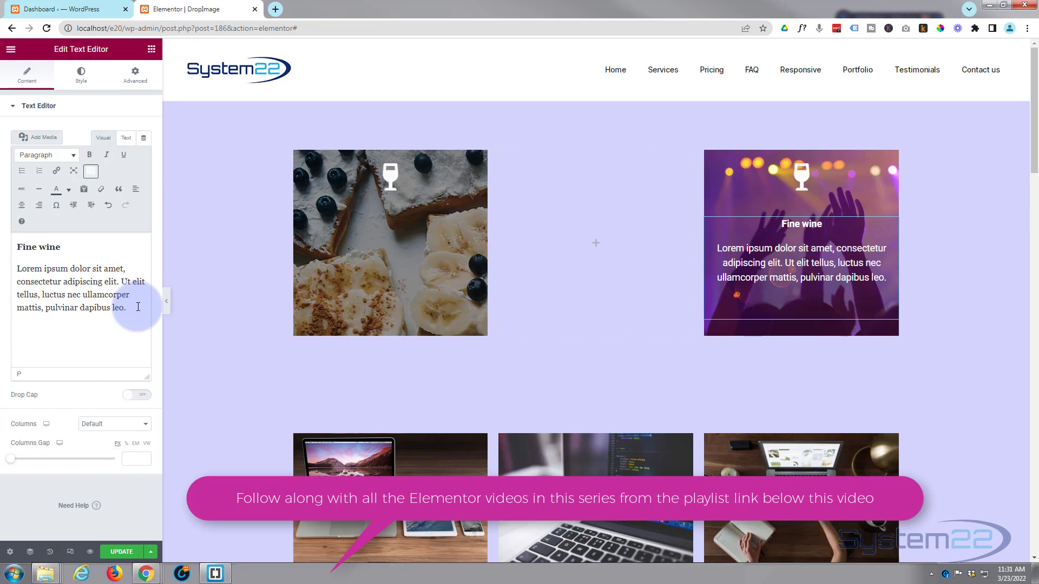
type("Learn More")
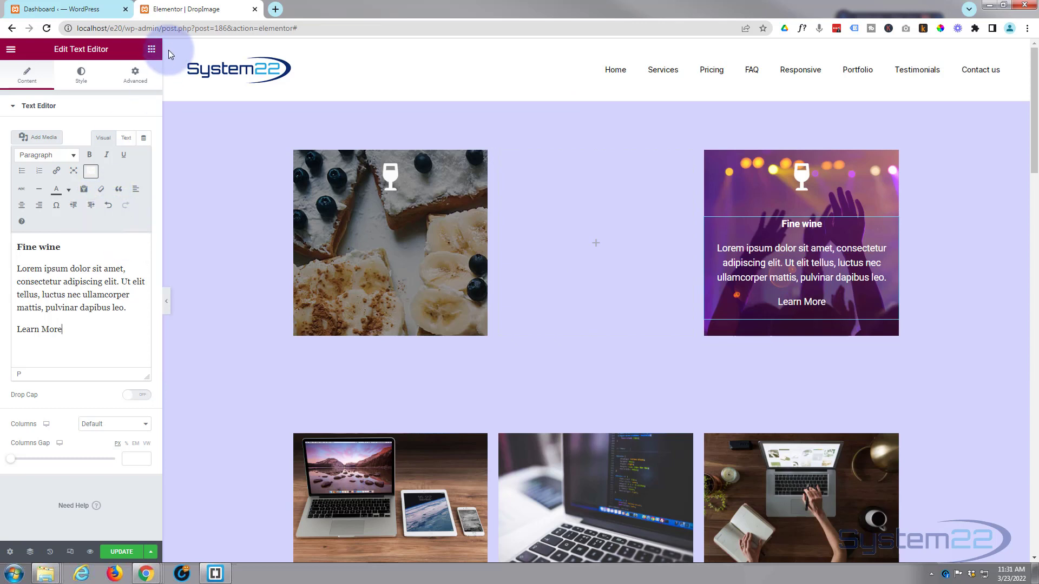
left_click(152, 50)
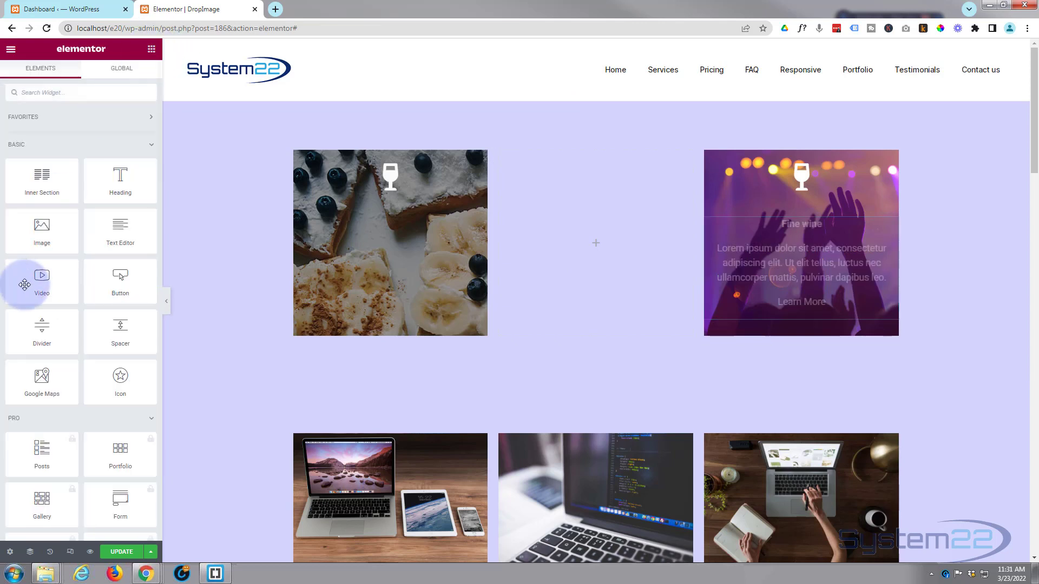
scroll(28, 278, "down", 5)
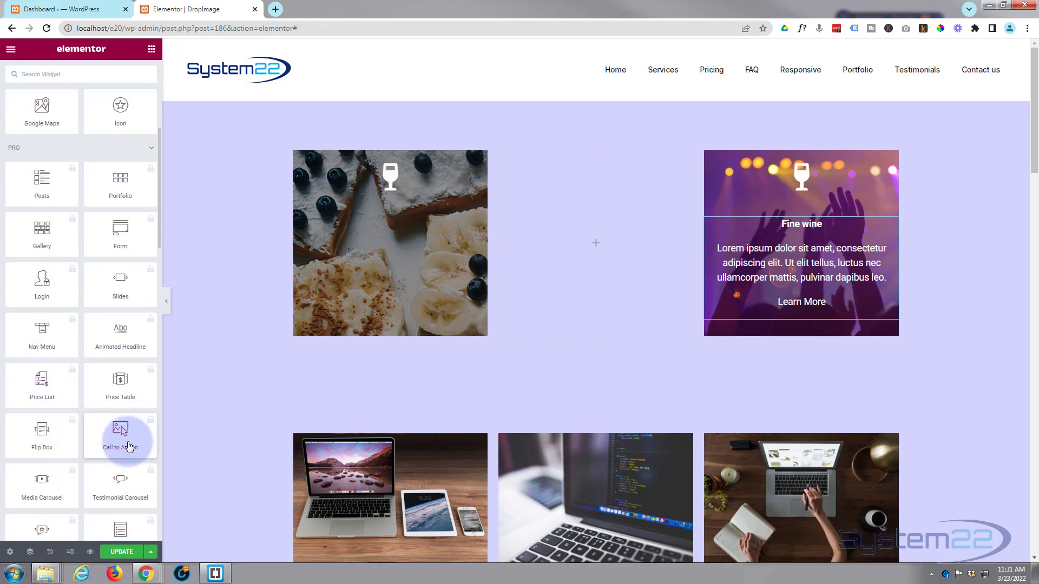
scroll(120, 453, "down", 2)
scroll(120, 454, "up", 7)
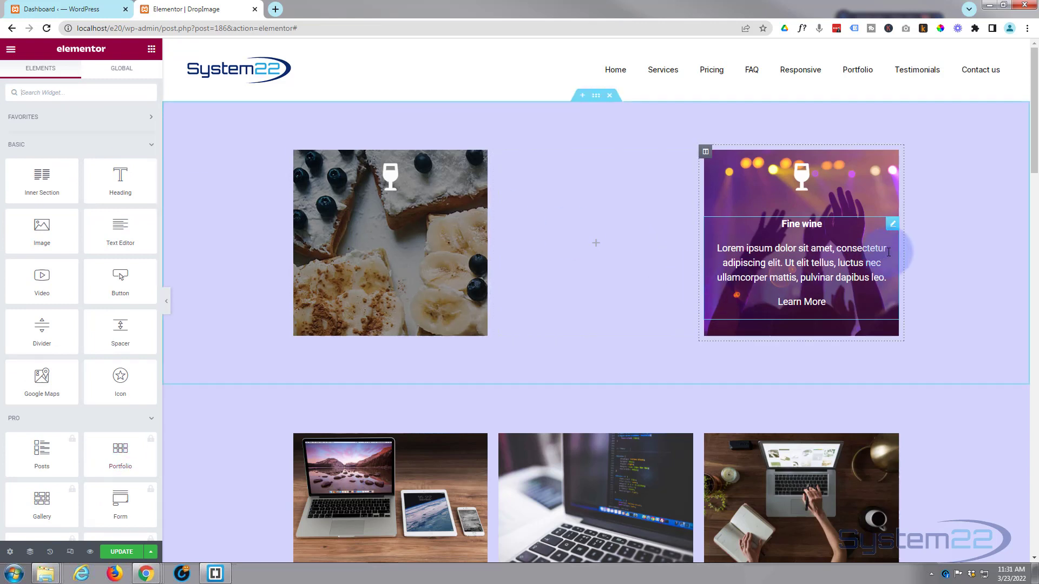
In the text block's Text view, link 'Learn More' to the URL '#'
left_click(892, 223)
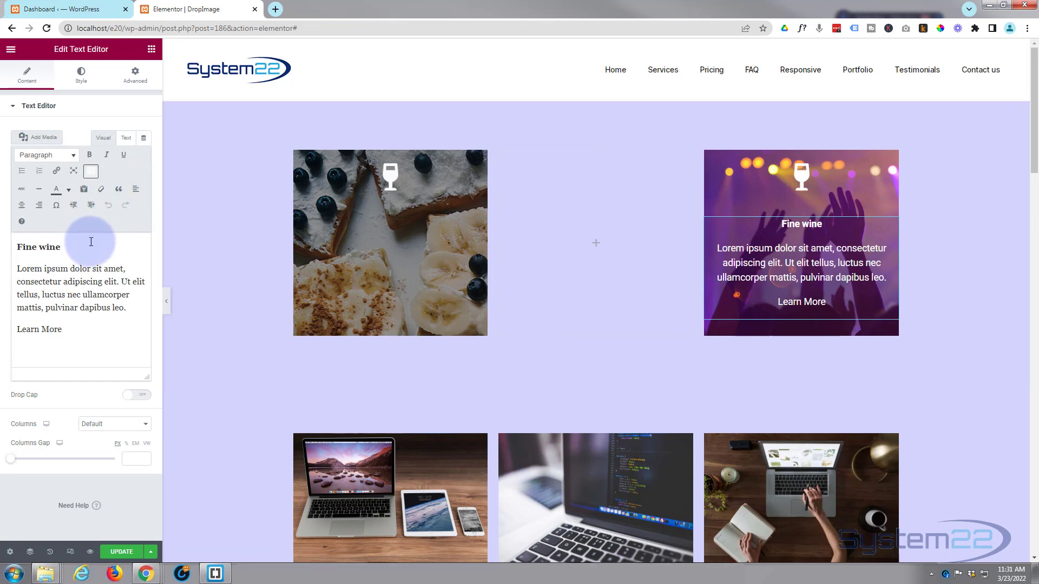
left_click(127, 140)
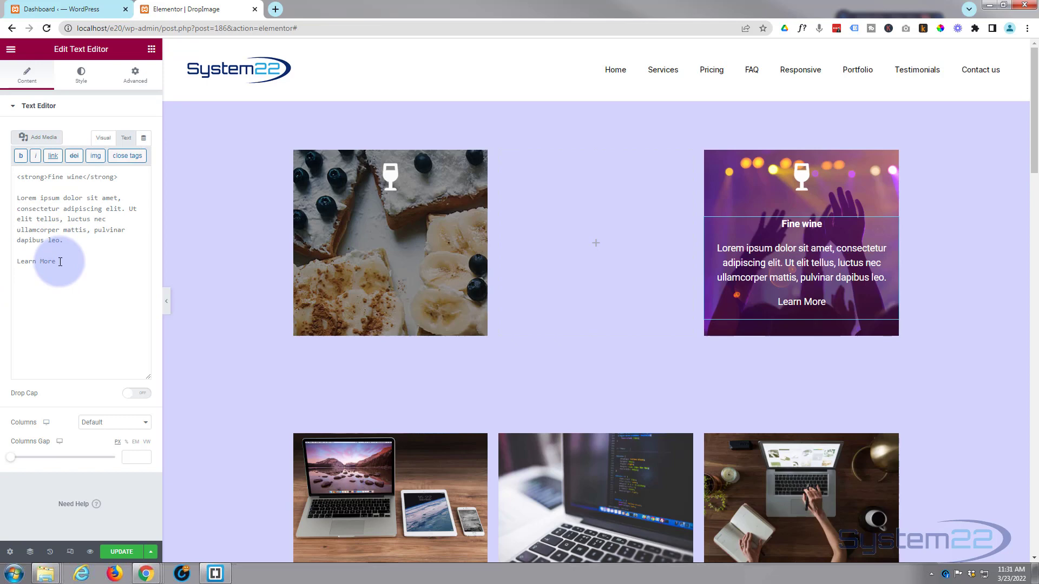
left_click_drag(60, 262, 17, 259)
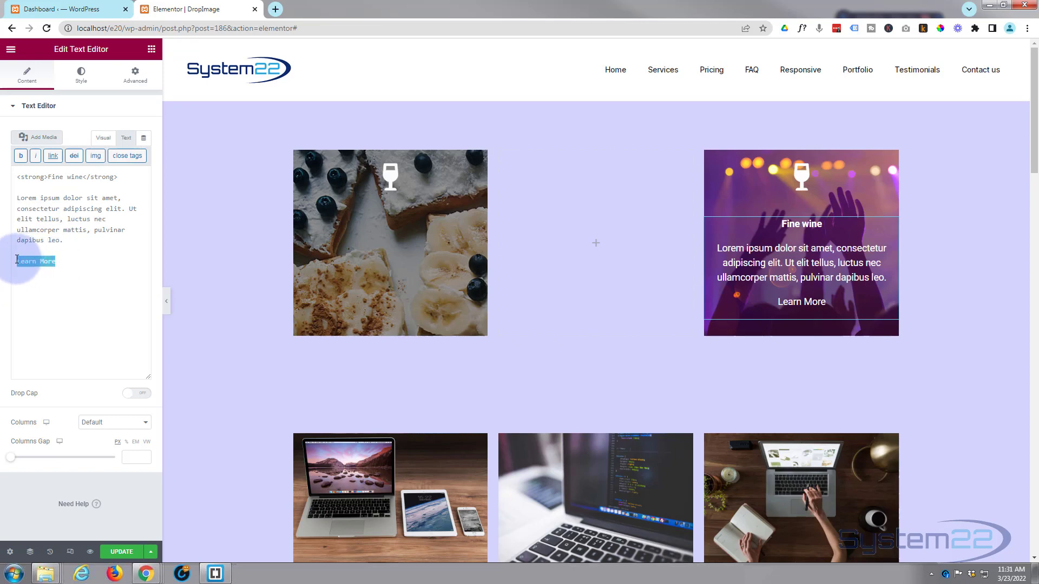
left_click(54, 157)
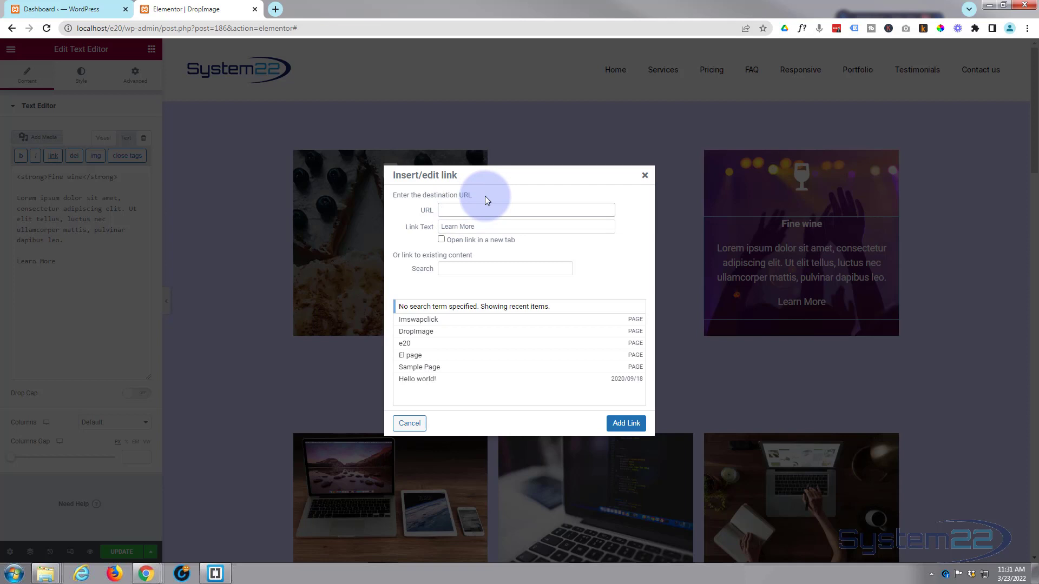
type("#")
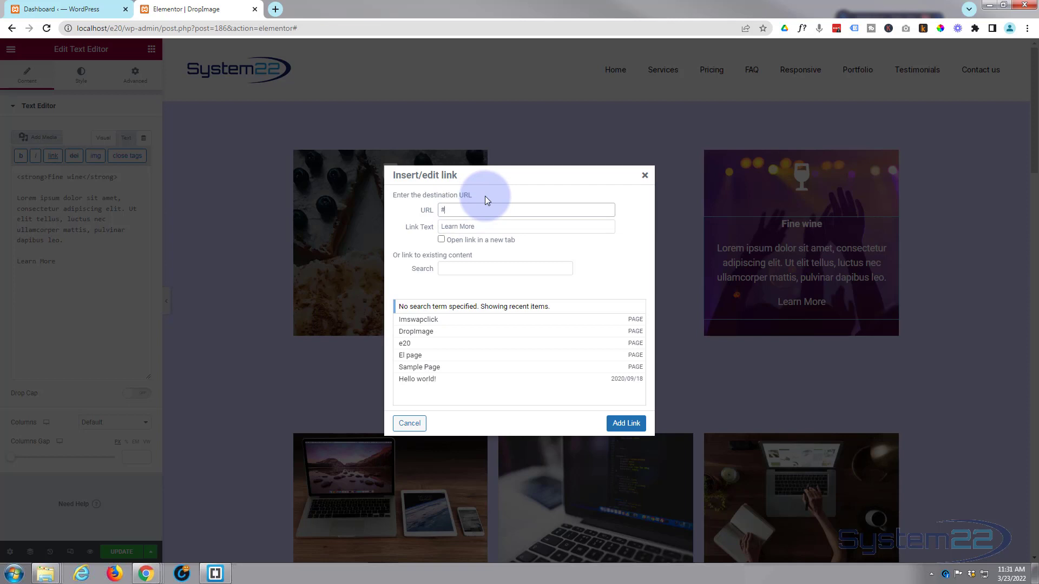
left_click(440, 239)
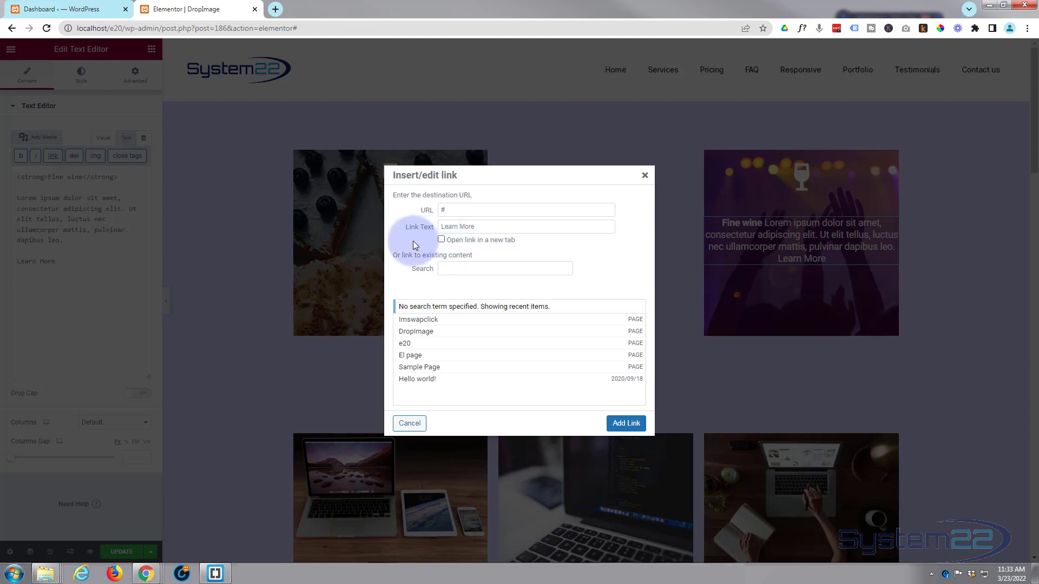
left_click(625, 423)
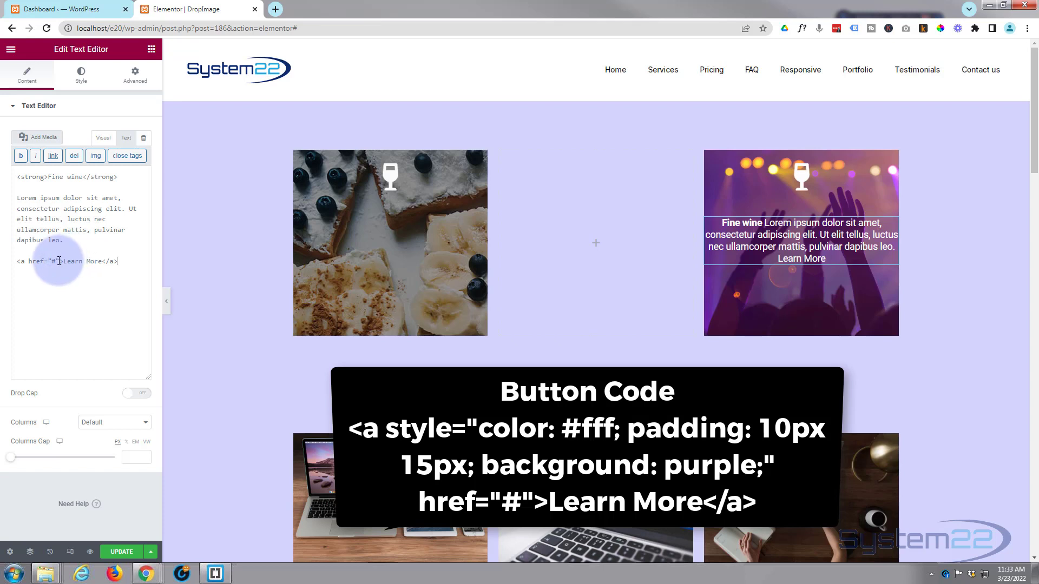
Add style="color:#fff;padding:10px 15px; background:purple;" to the Learn More link tag
left_click(60, 261)
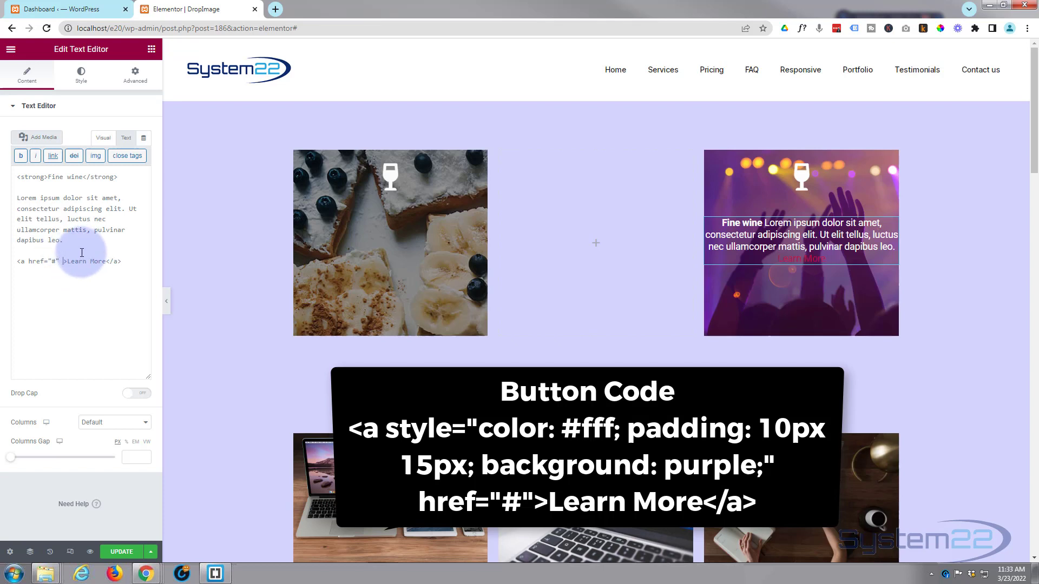
type("style=\"")
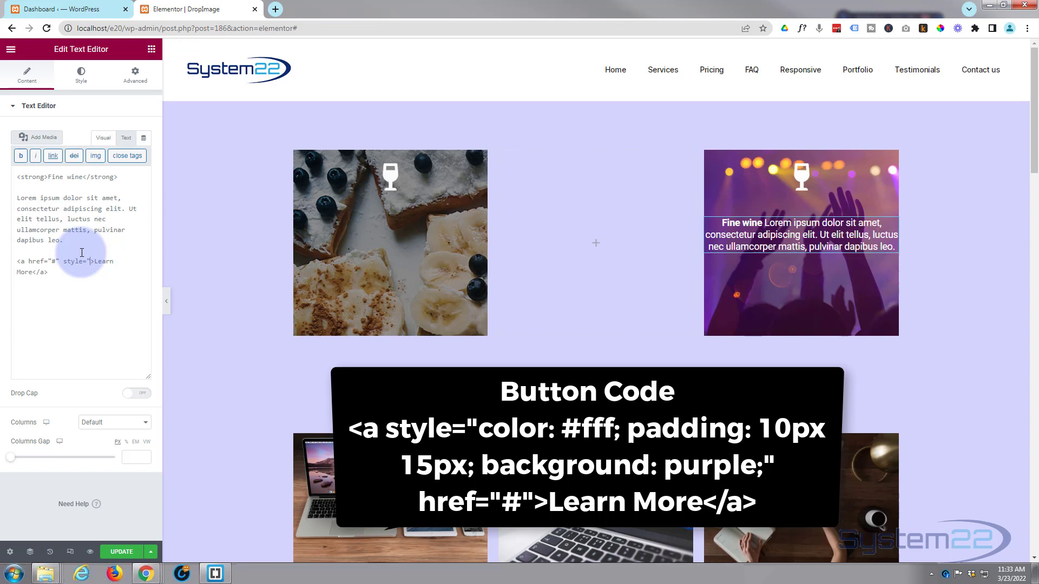
type("\"")
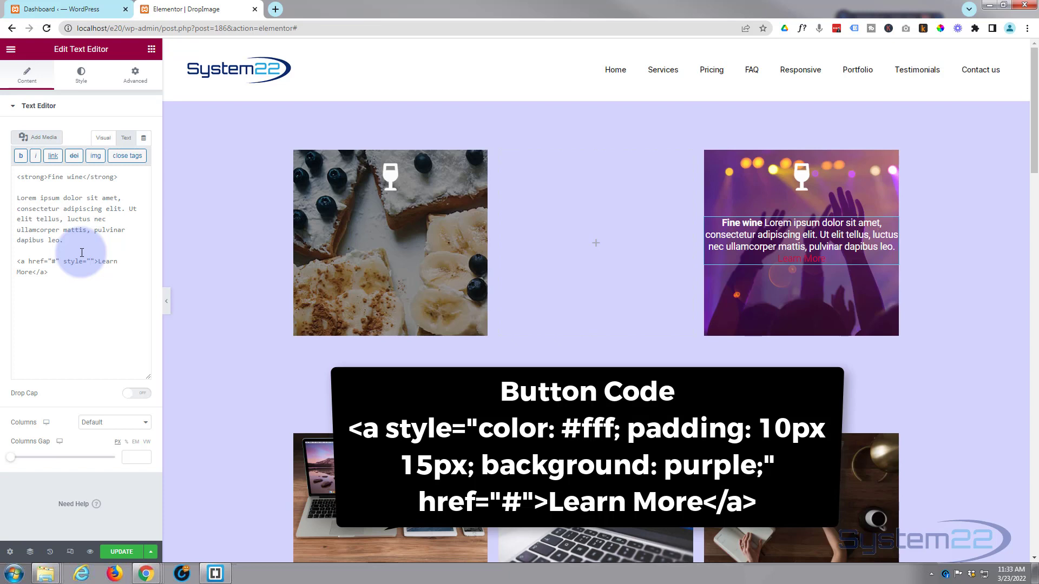
type("color:#fff;")
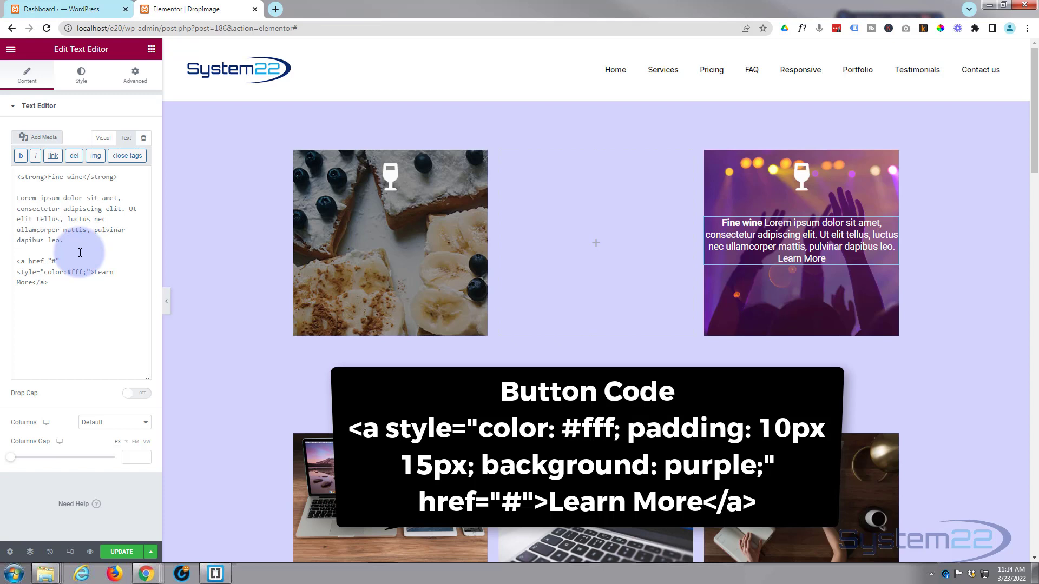
type("padding:10px 15px;")
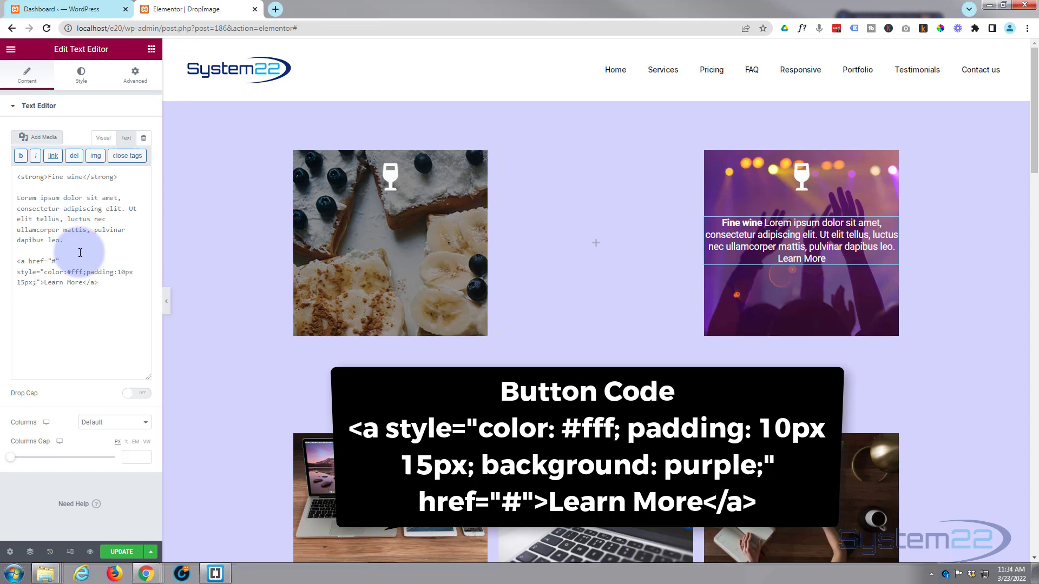
type(" bac")
type("kground")
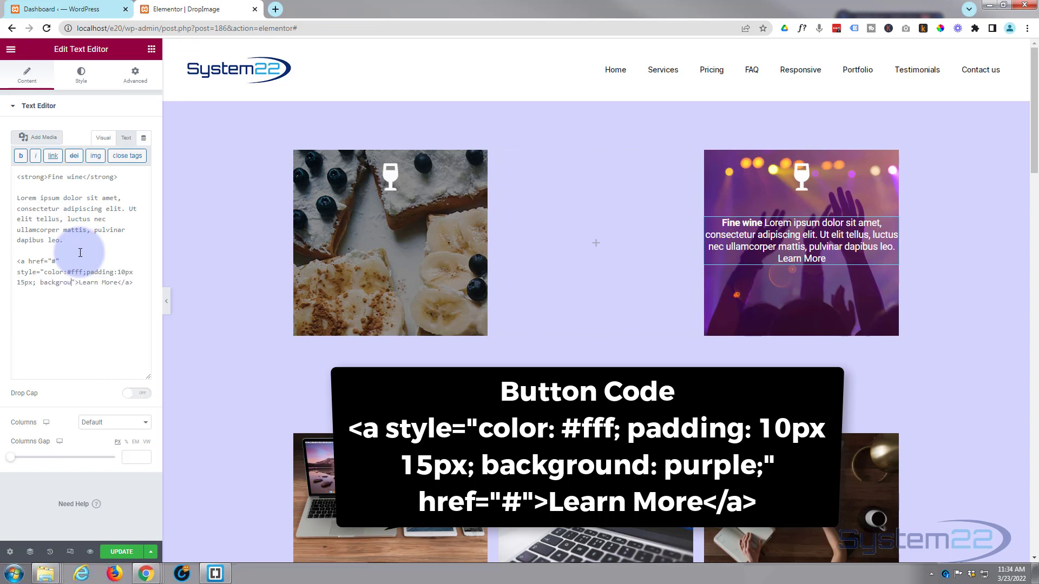
type(":purple")
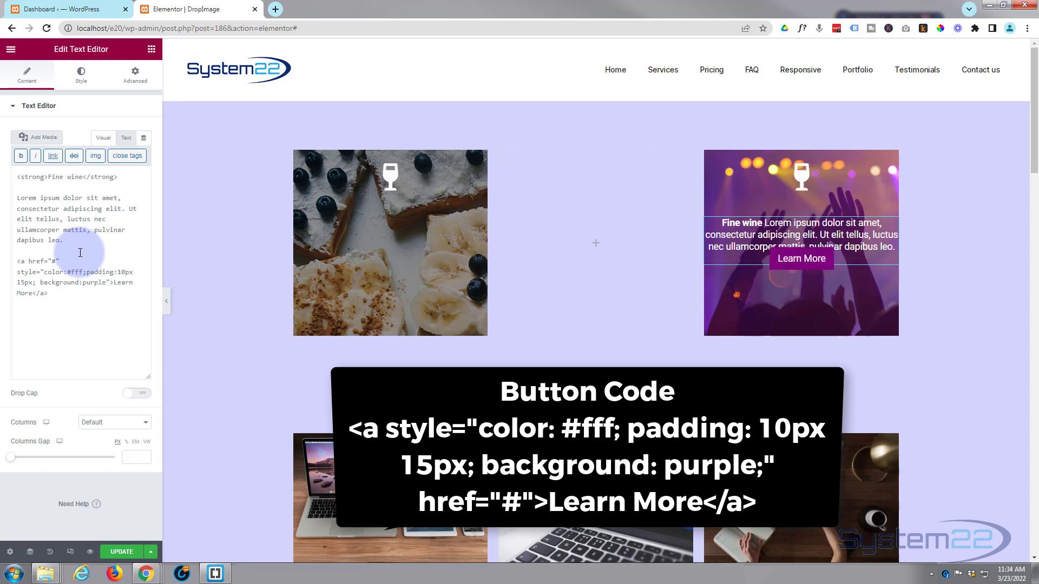
type(";")
Wrap the Lorem ipsum sentence in <p> and </p> tags
key("Left")
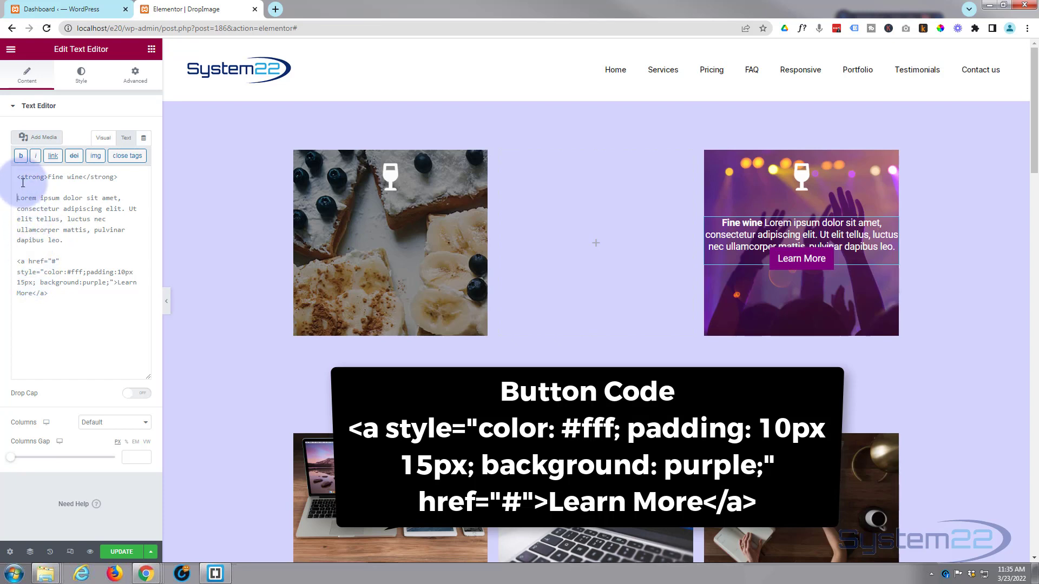
type("<")
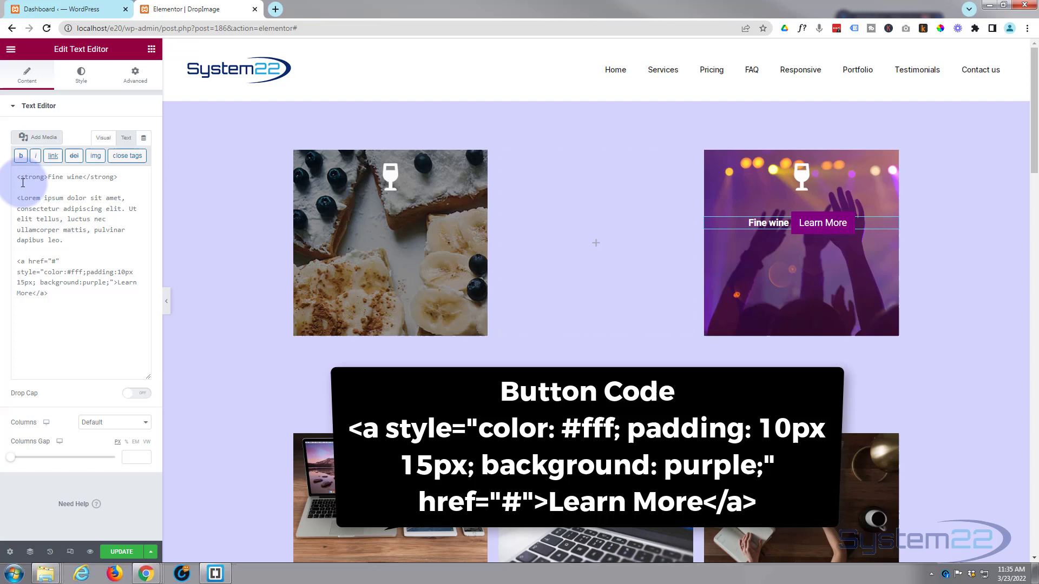
type("p>")
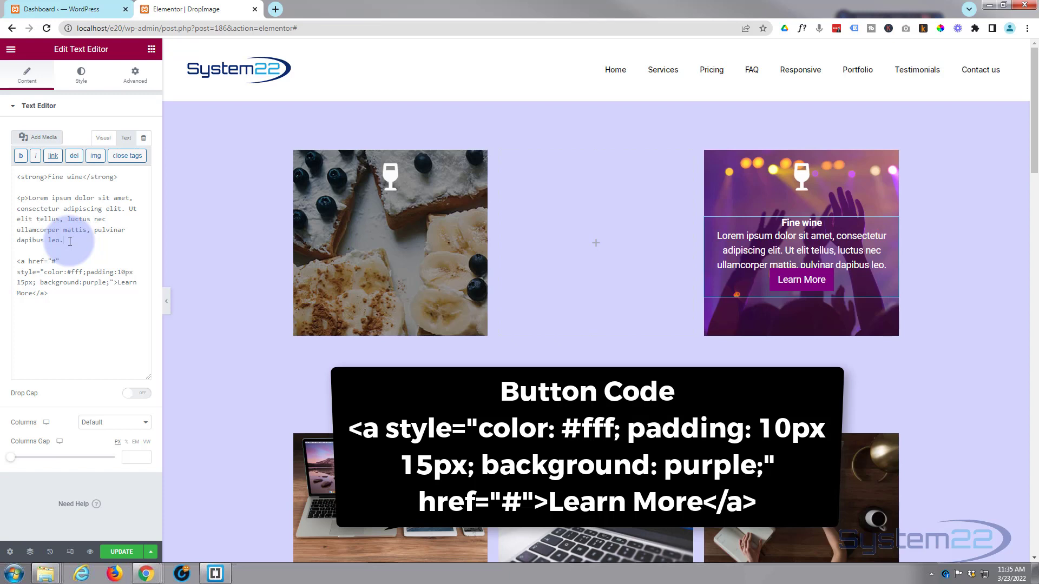
type("<")
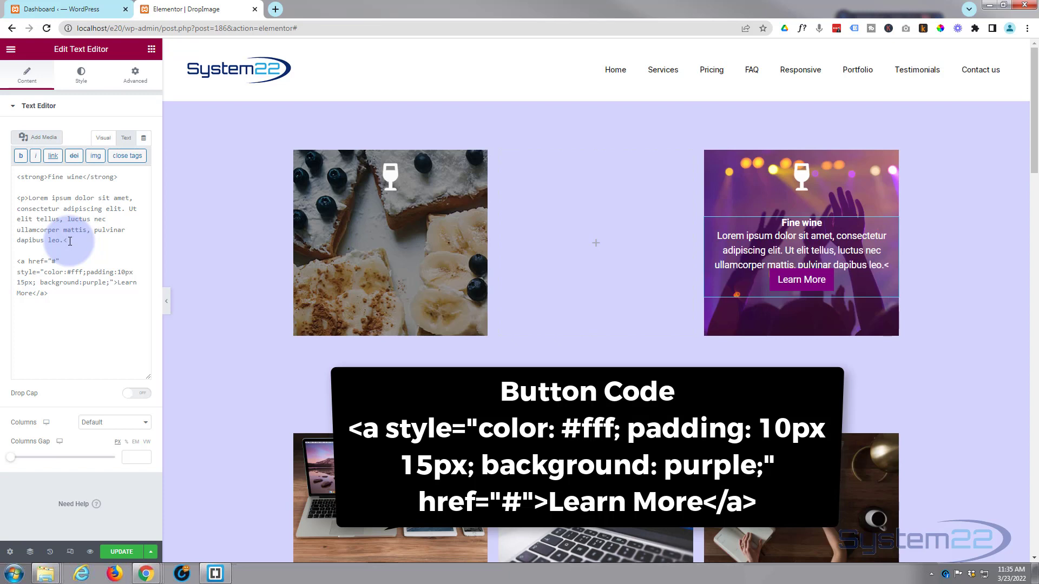
type("/p>")
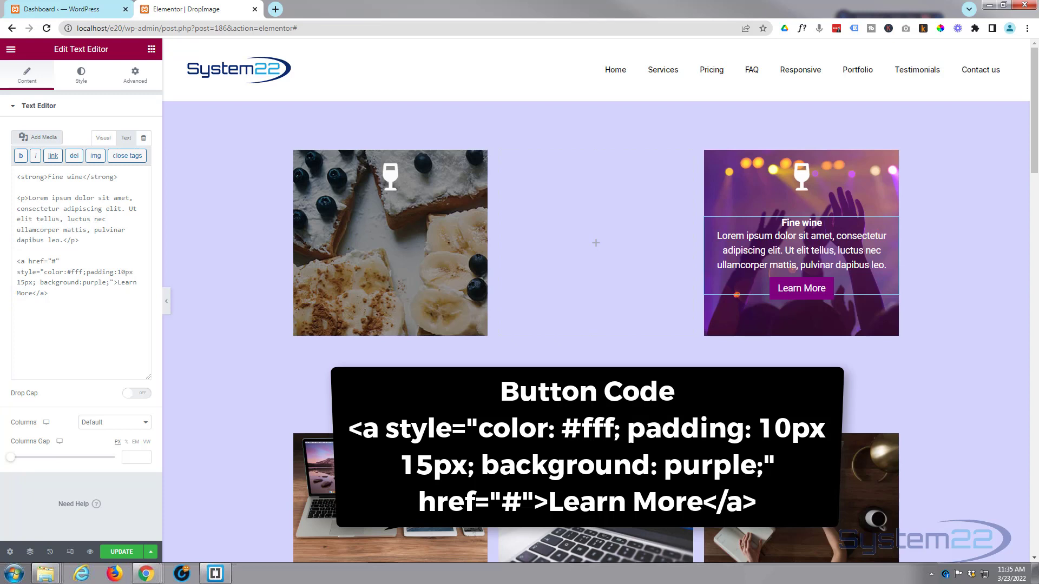
Give the wine text box a Classic semi-transparent black background (#00000059)
left_click(126, 138)
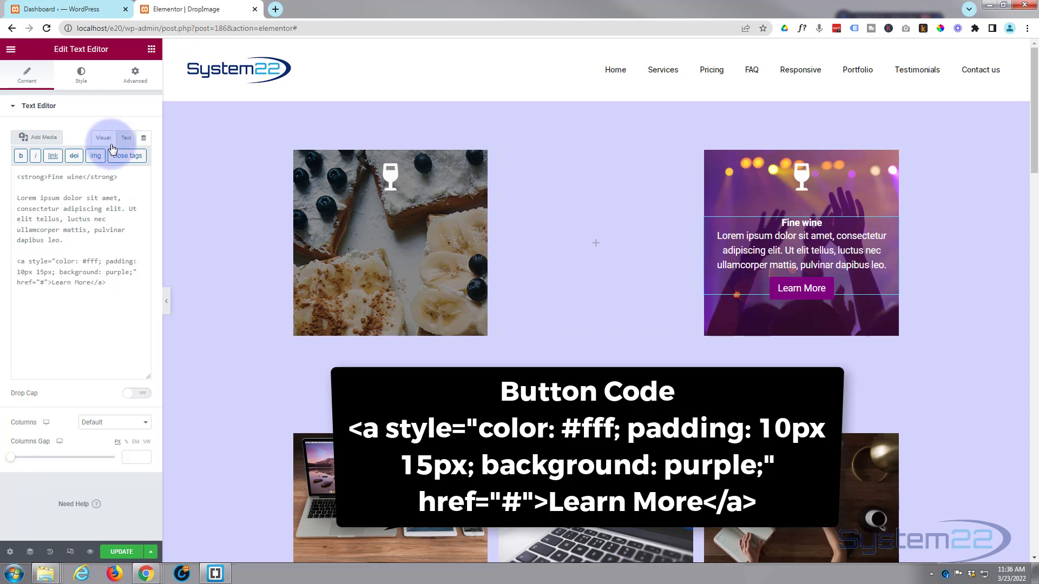
left_click(139, 79)
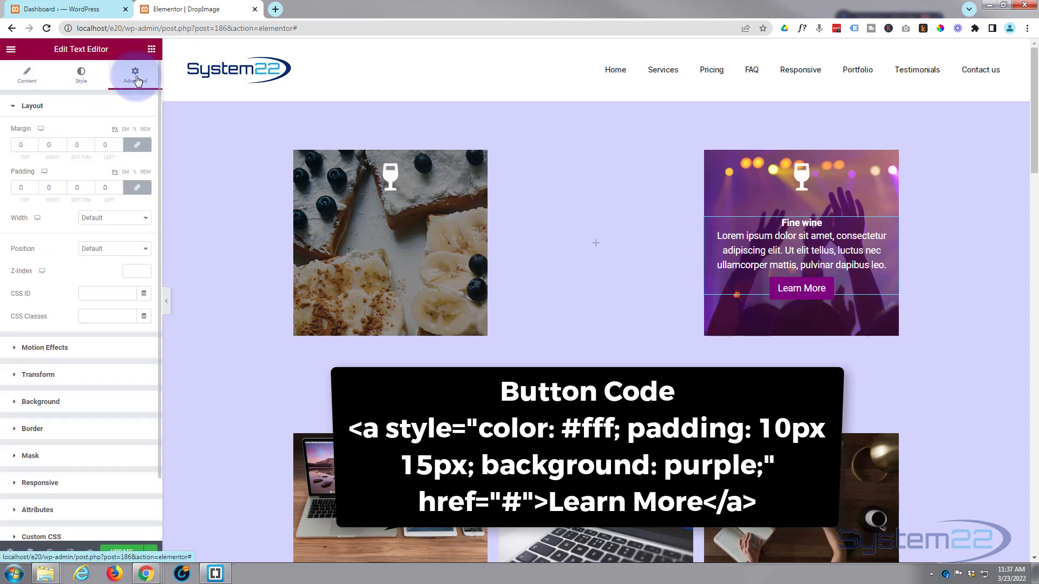
left_click(35, 403)
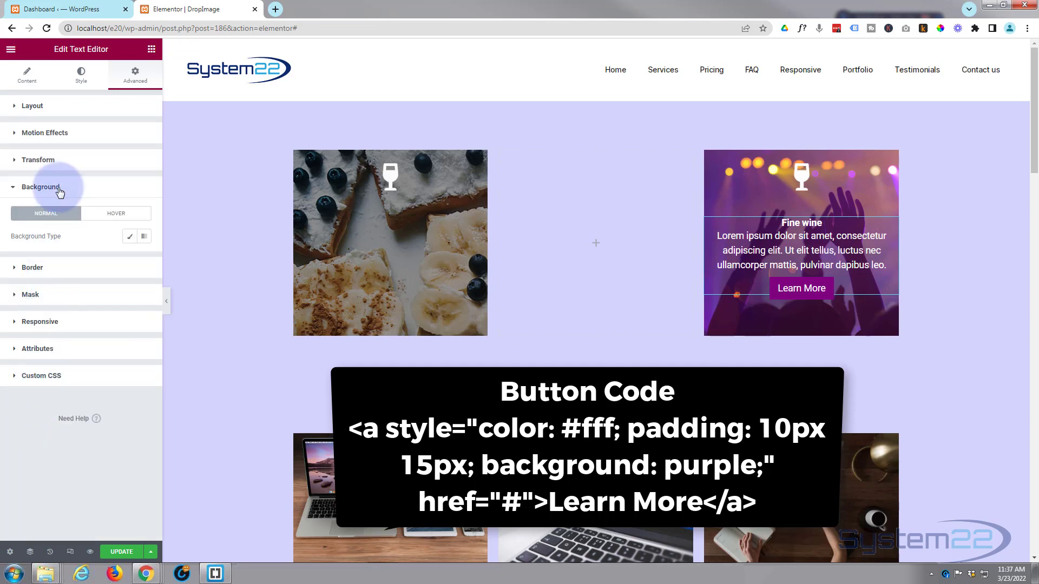
left_click(130, 238)
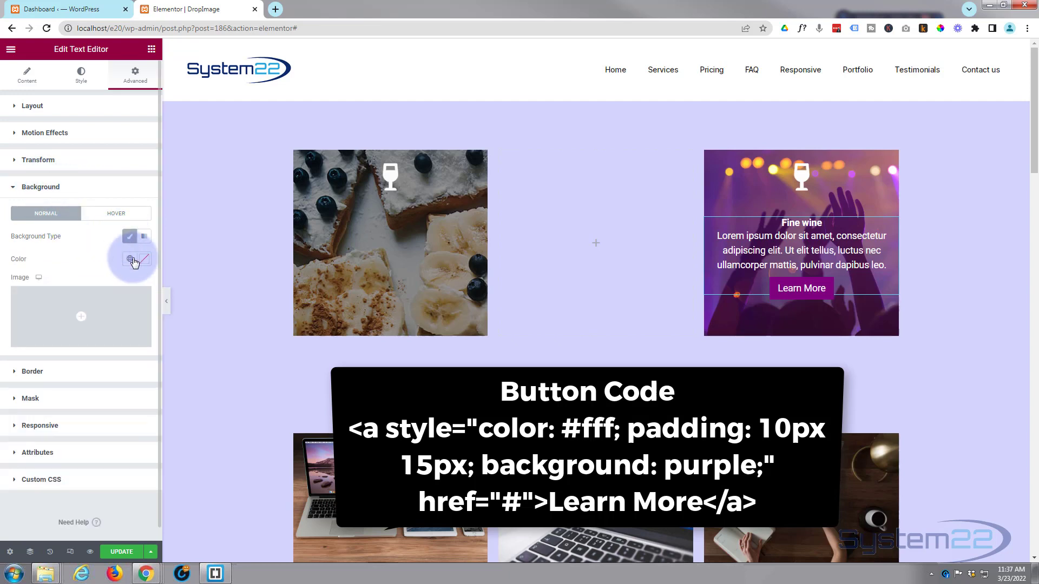
left_click(144, 259)
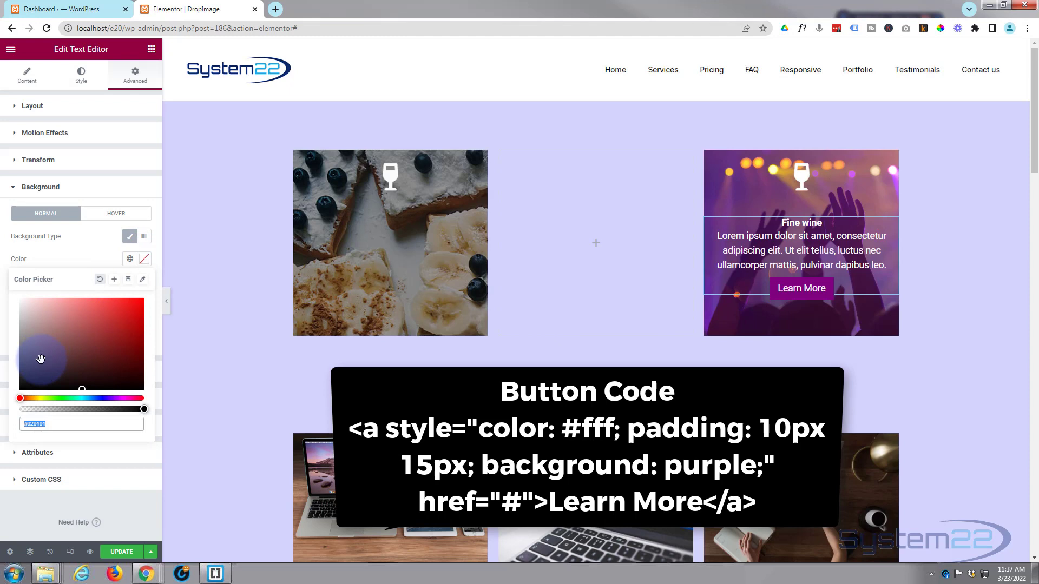
left_click(19, 389)
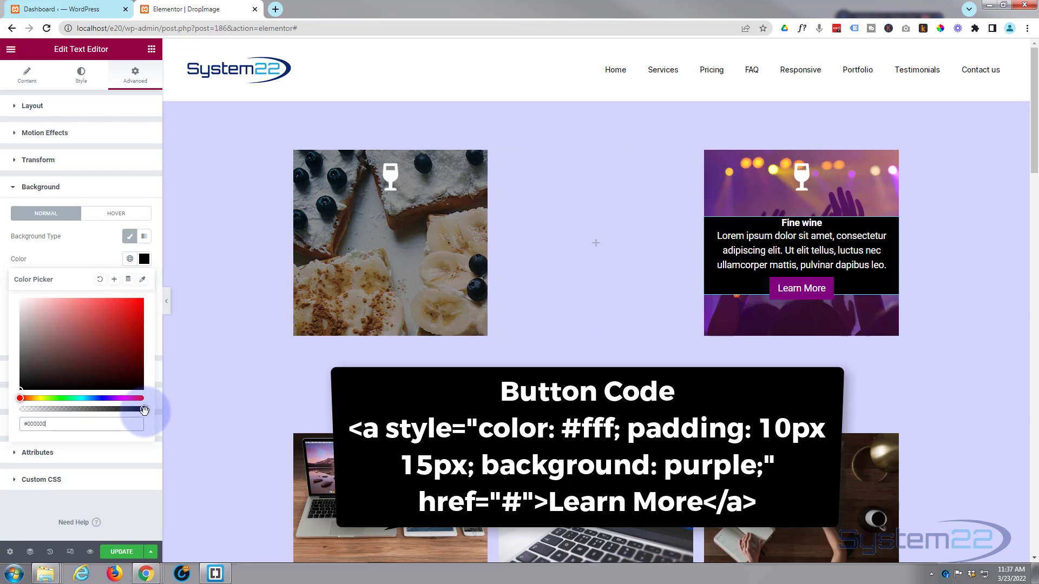
left_click_drag(143, 409, 63, 410)
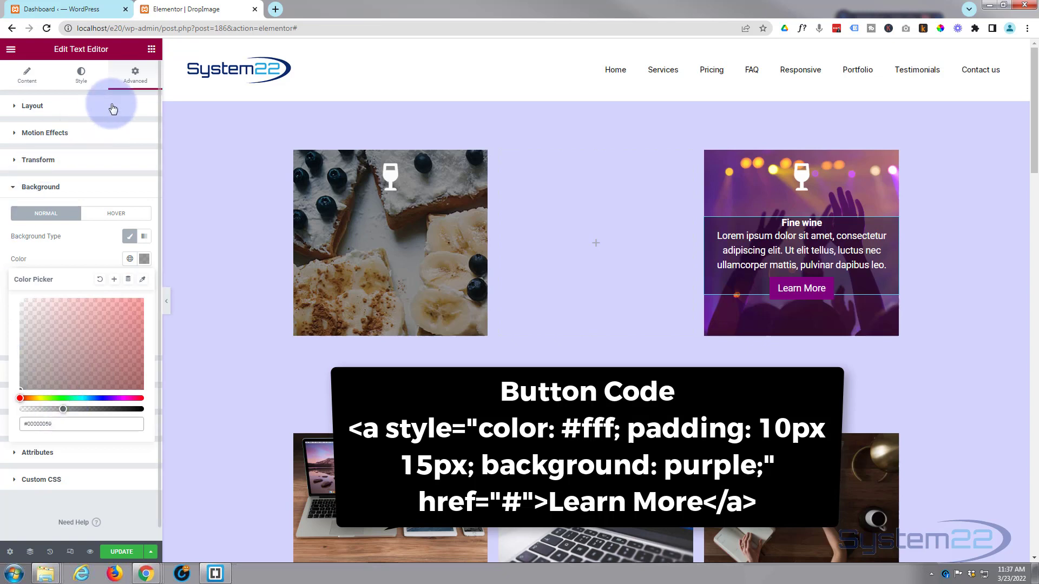
Set the wine text box padding to 25 on all sides, then unlink and raise the top to 125
left_click(17, 108)
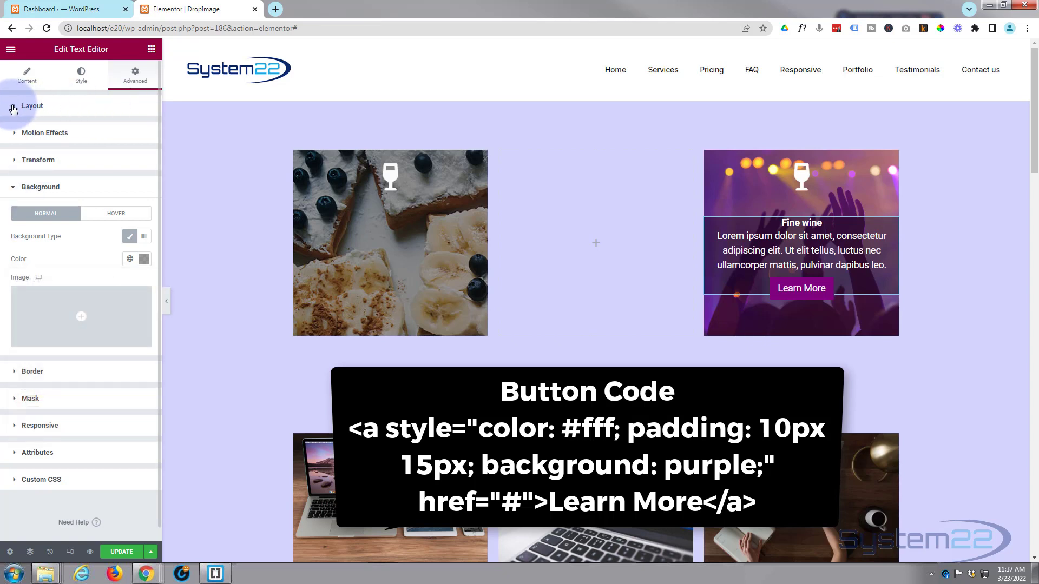
left_click(19, 188)
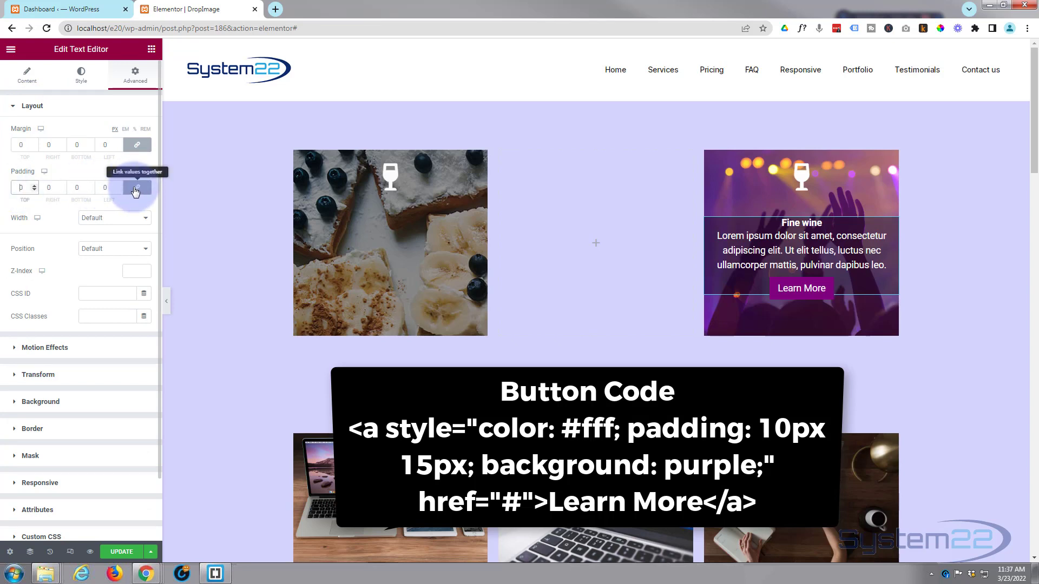
type("250")
key("BackSpace")
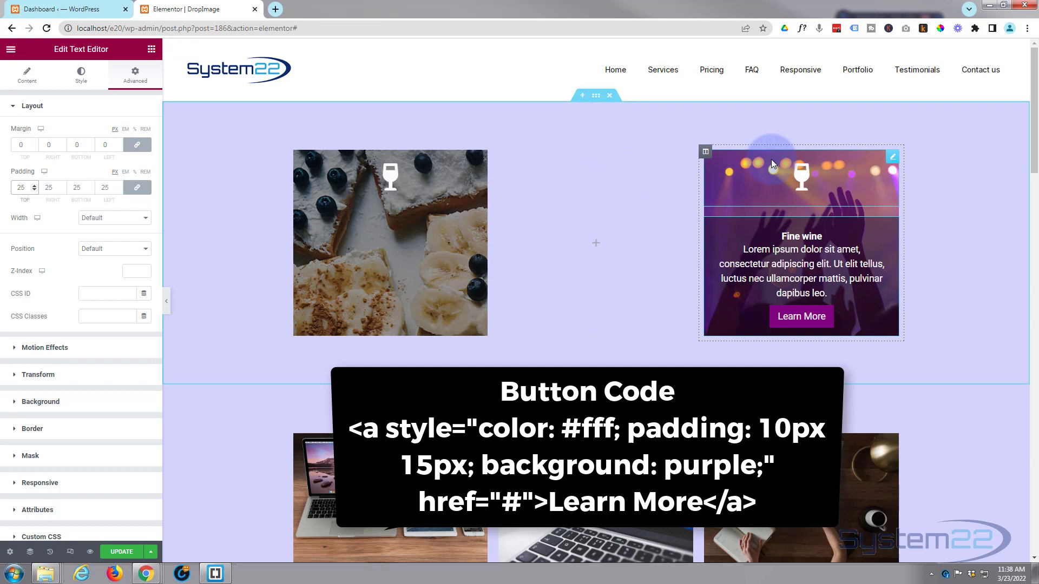
left_click(136, 187)
left_click(107, 187)
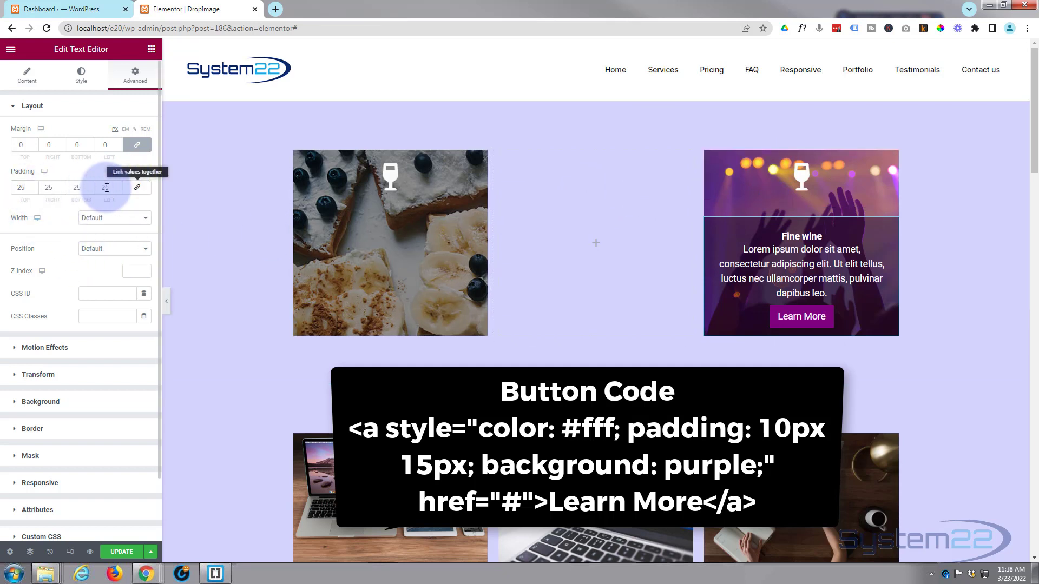
left_click(18, 187)
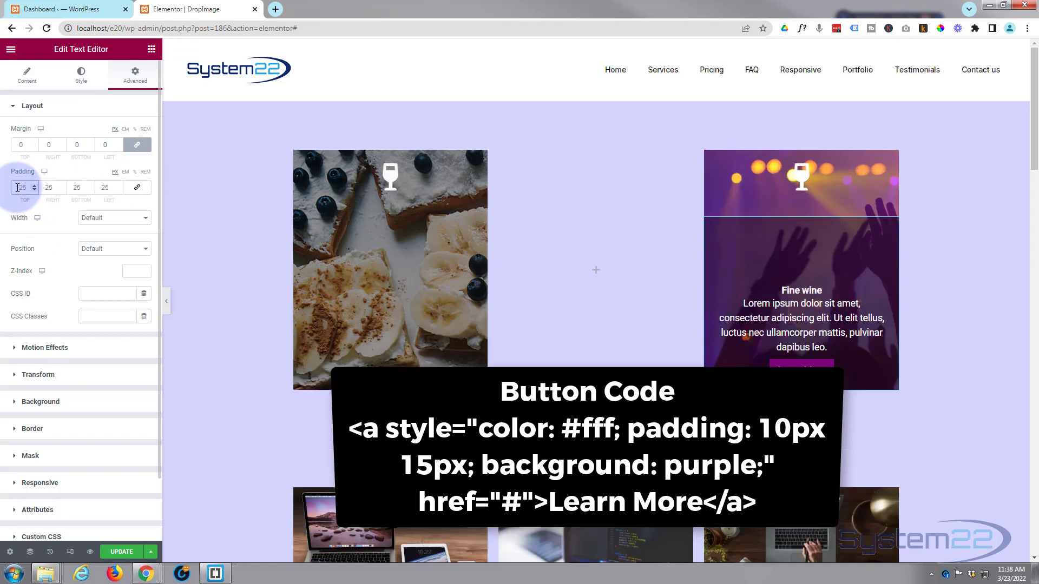
type("1")
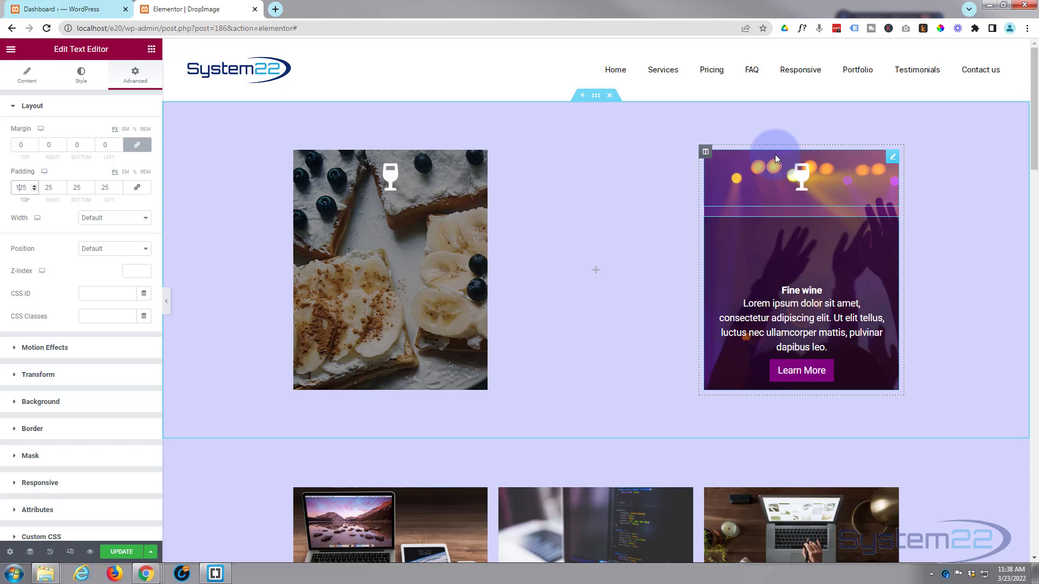
Unlink the wine text box margins and set its top margin to -125
left_click(22, 146)
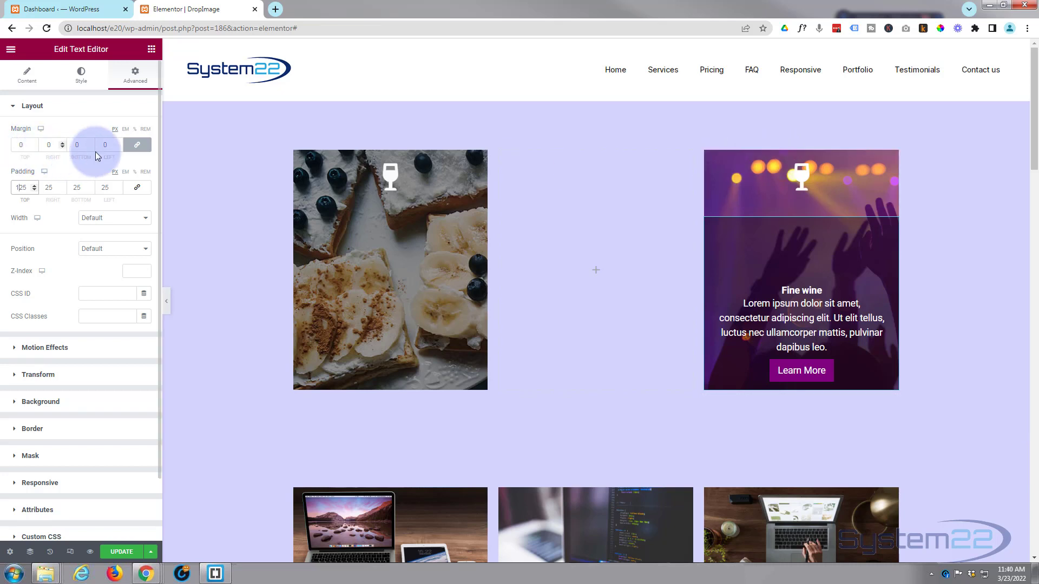
left_click(141, 147)
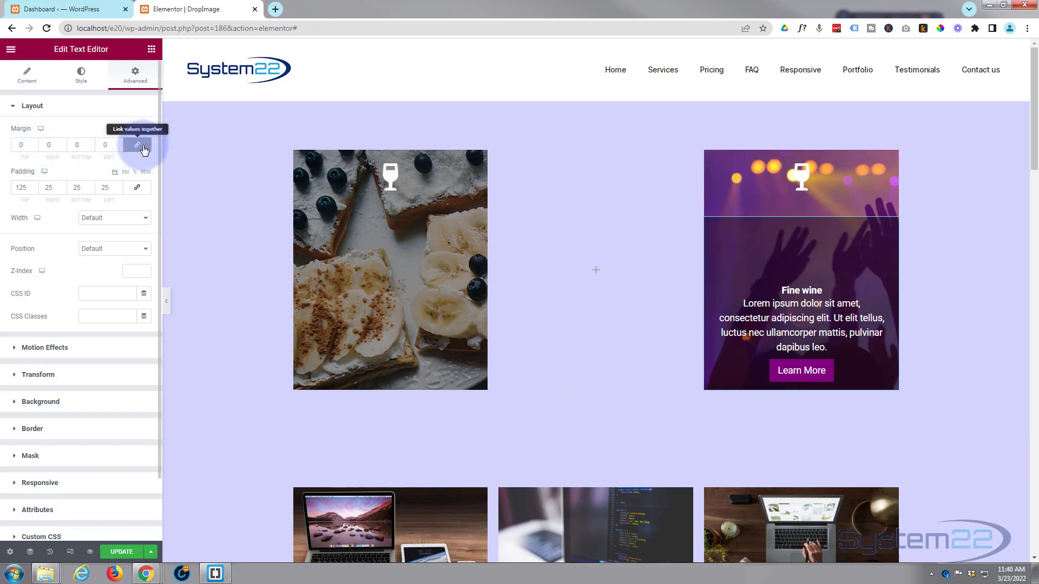
left_click(35, 149)
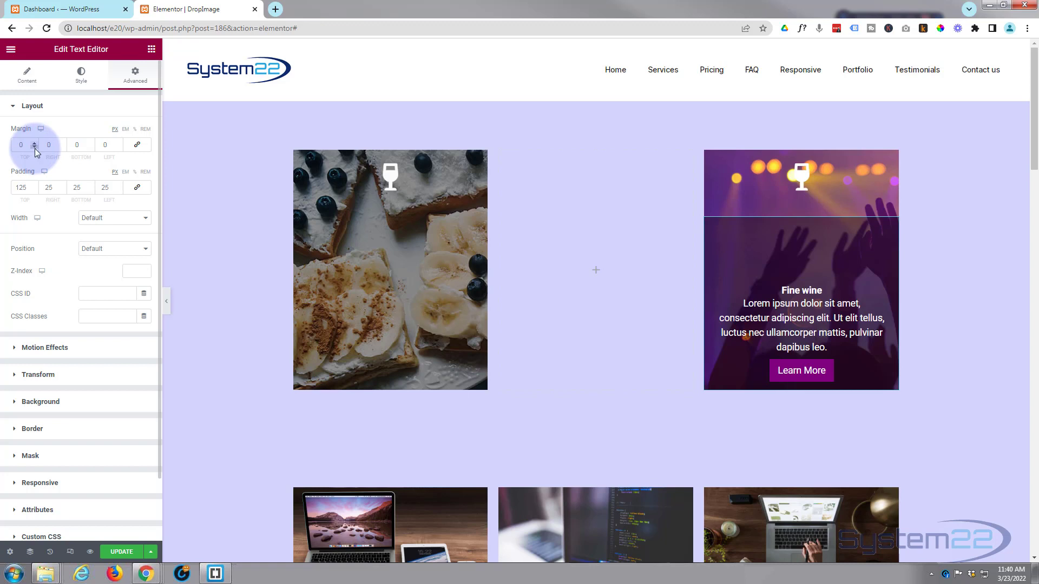
left_click(35, 148)
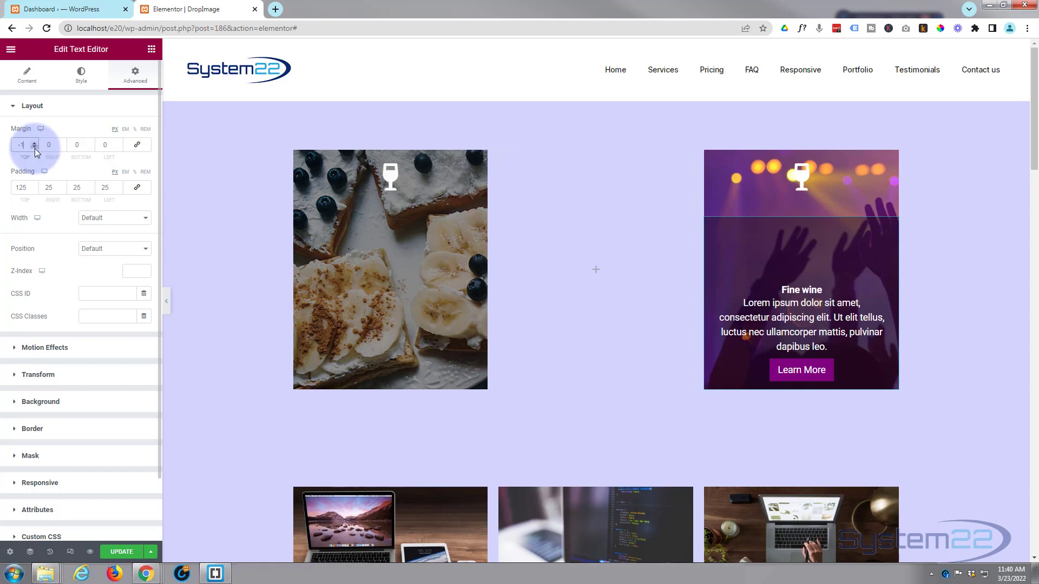
type("25")
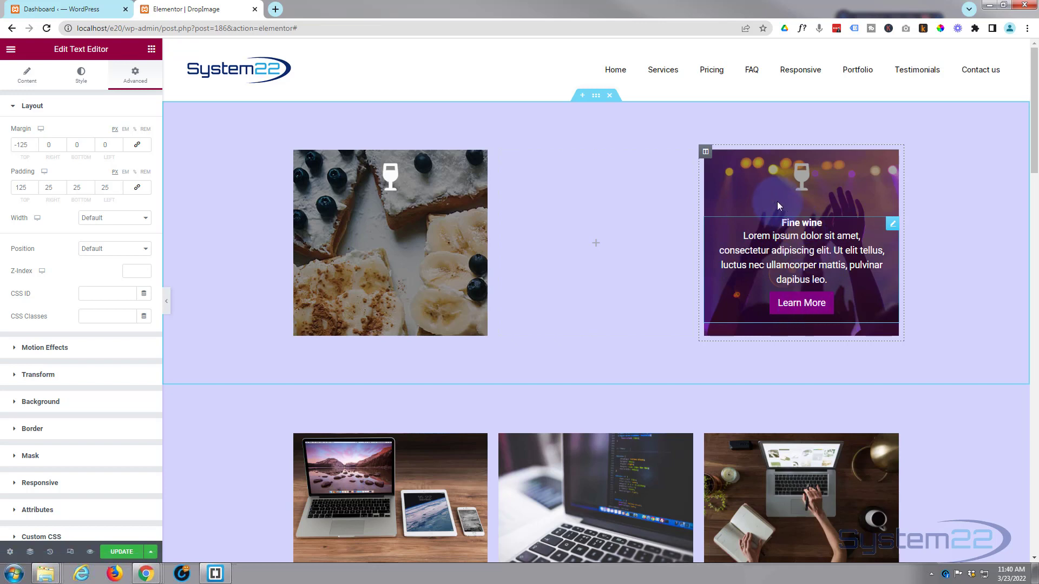
Give the wine text box the CSS class 'winehv' and update the page
left_click(670, 243)
left_click(752, 238)
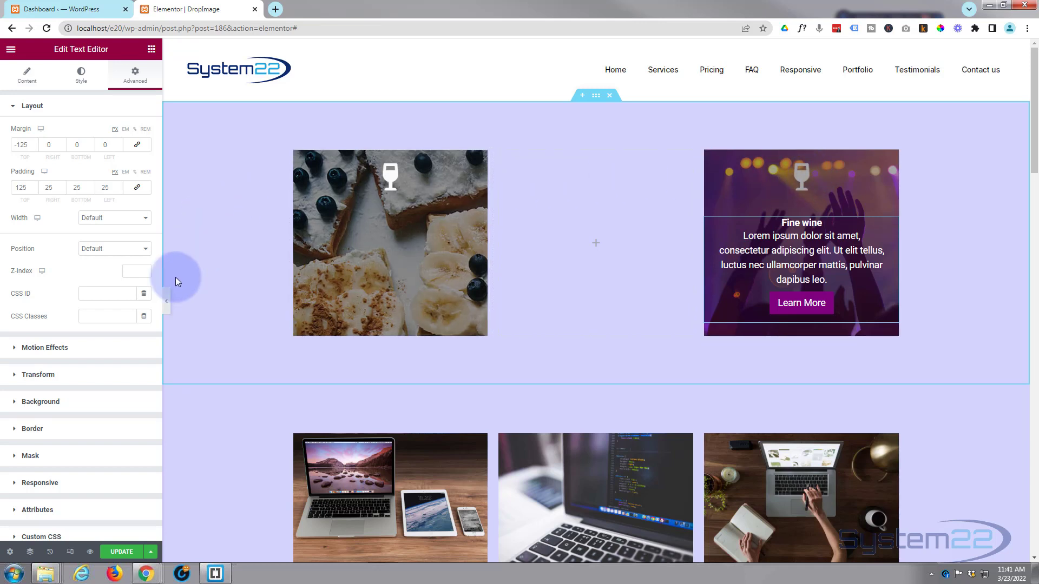
left_click(91, 315)
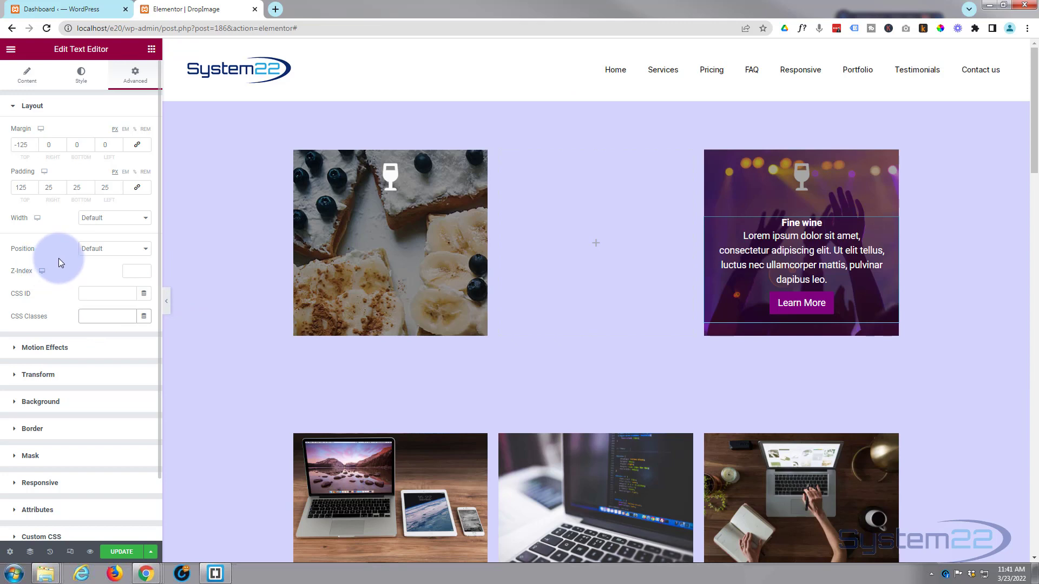
type("winehv")
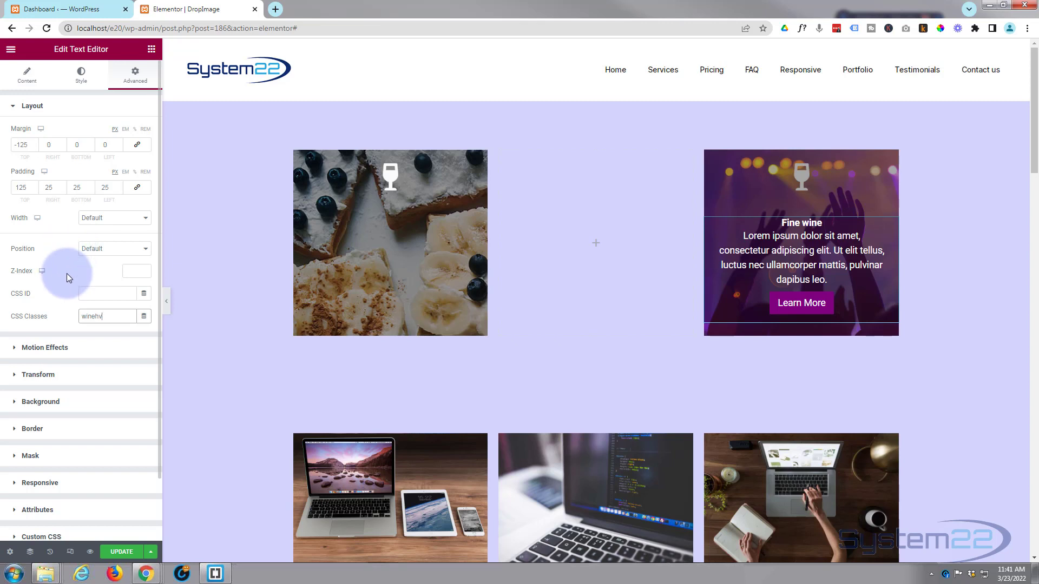
left_click(122, 552)
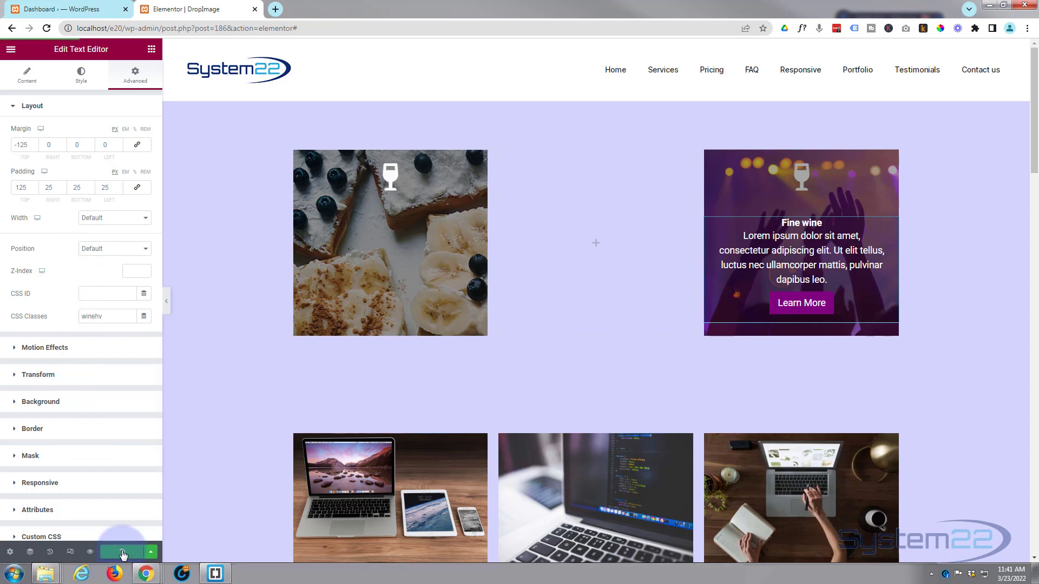
From the WordPress dashboard, go to Appearance > Customize > Additional CSS
left_click(57, 10)
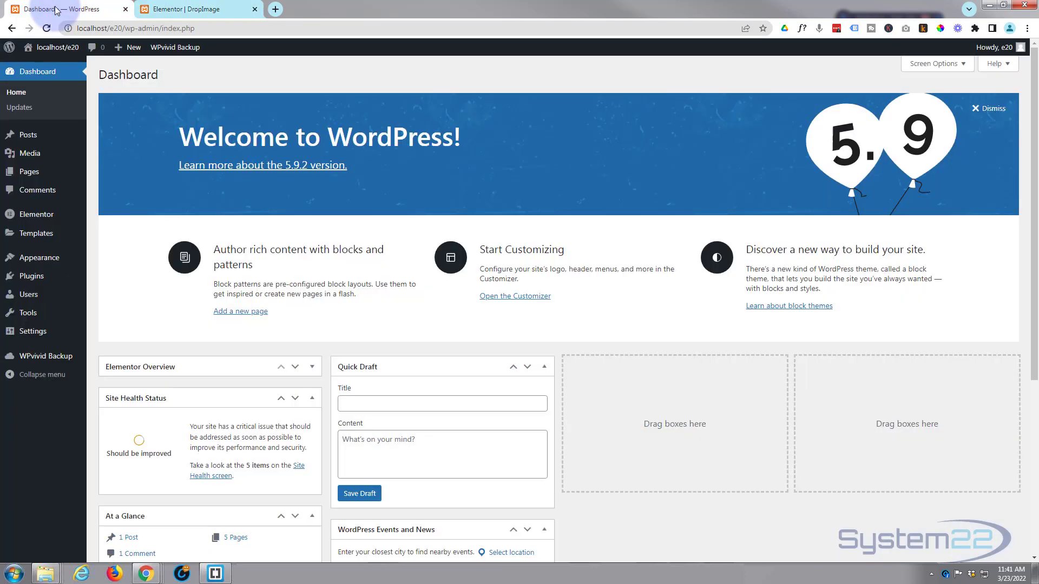
mouse_move(54, 258)
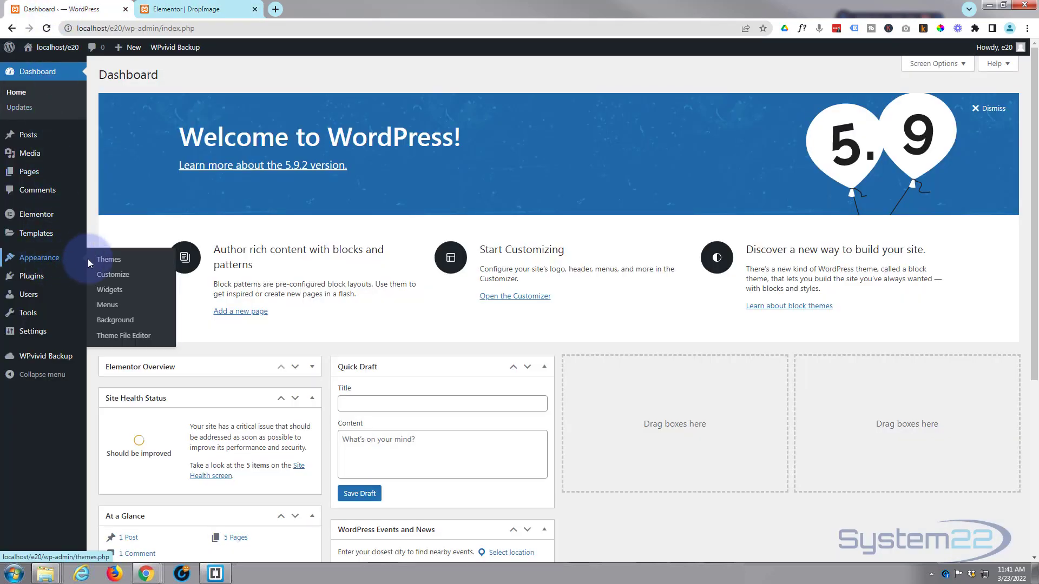
left_click(113, 276)
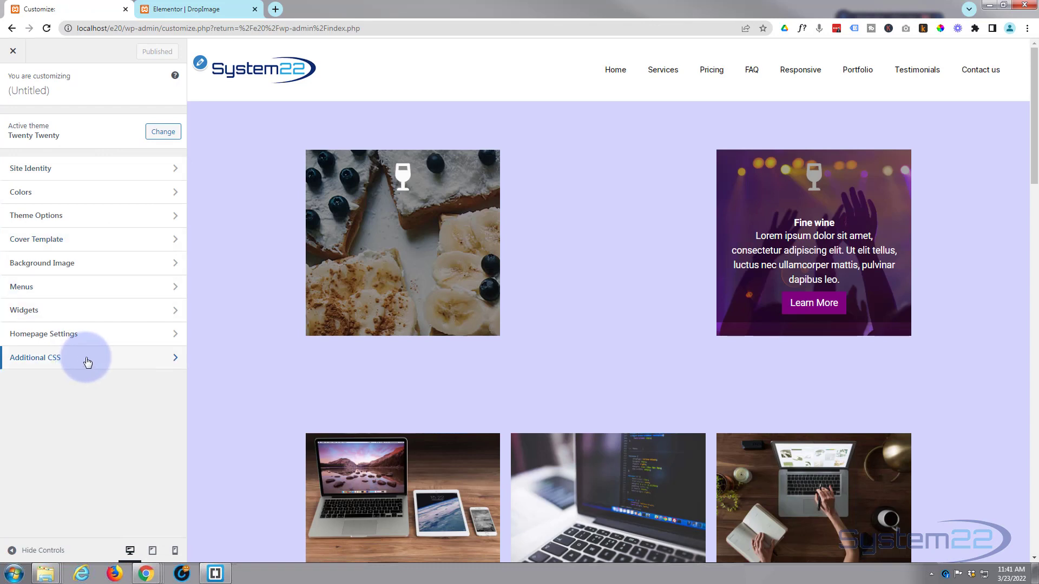
left_click(87, 361)
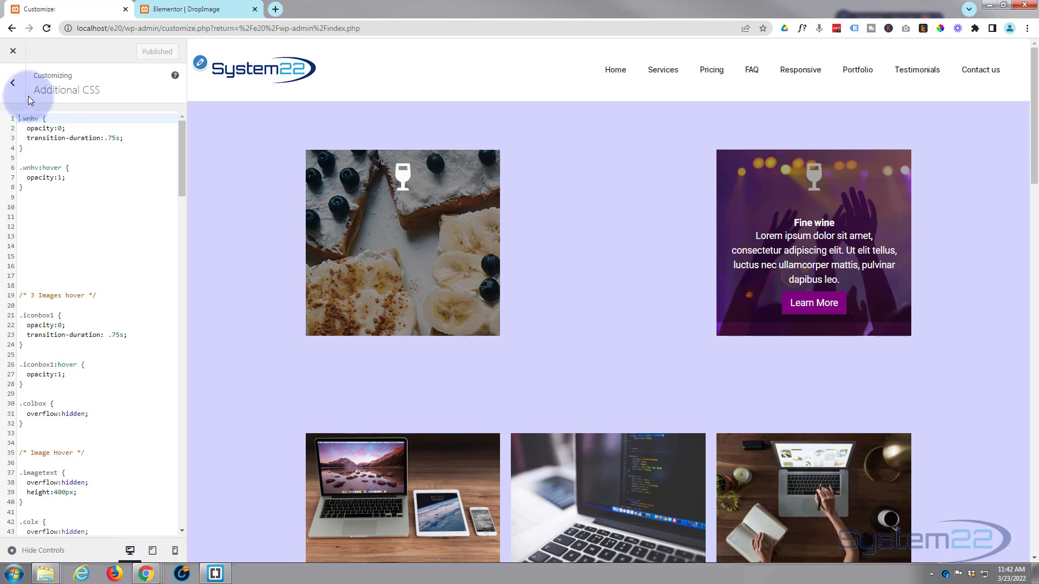
Add a blank line at the top of the CSS with the comment /* Icon to text on hover */
key("Return")
key("Return")
key("Return")
key("Return")
key("Return")
key("Return")
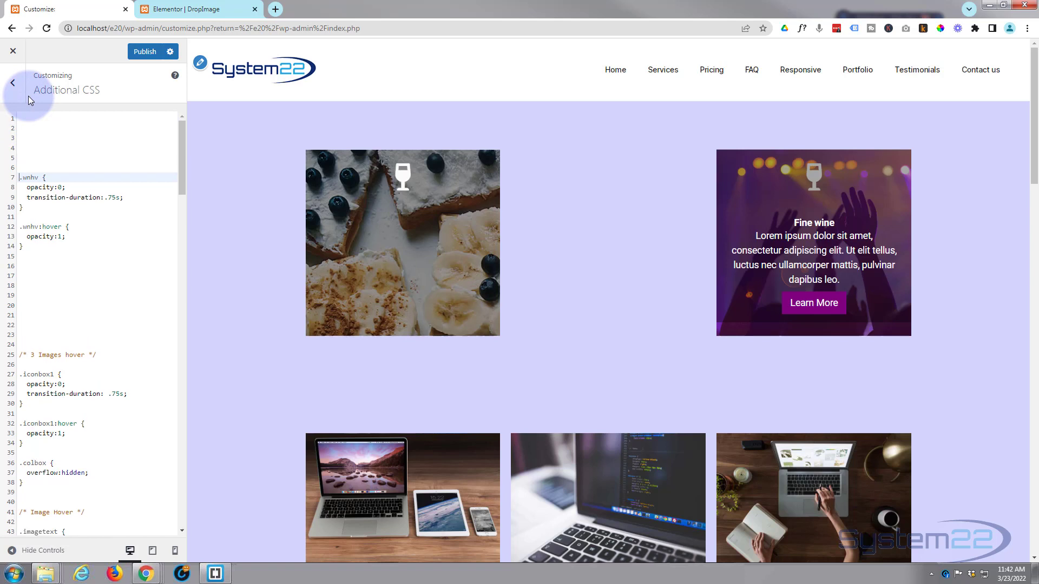
left_click(37, 116)
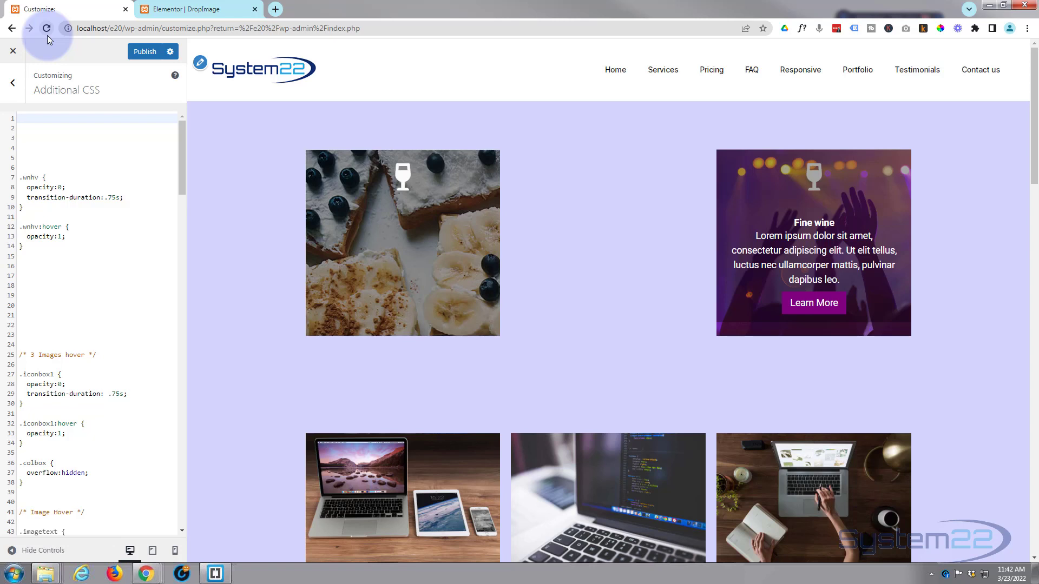
type("/")
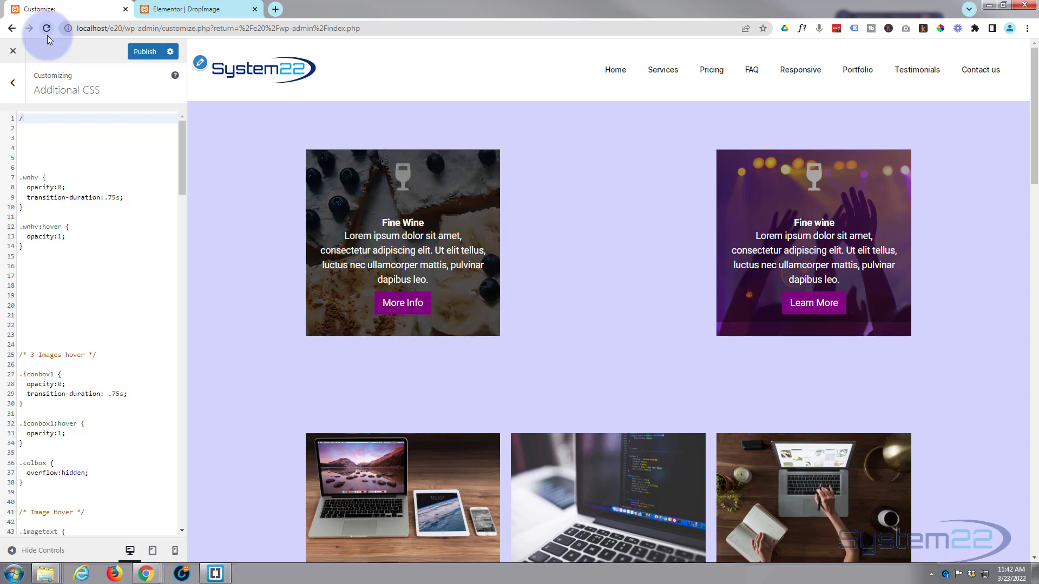
type("**/")
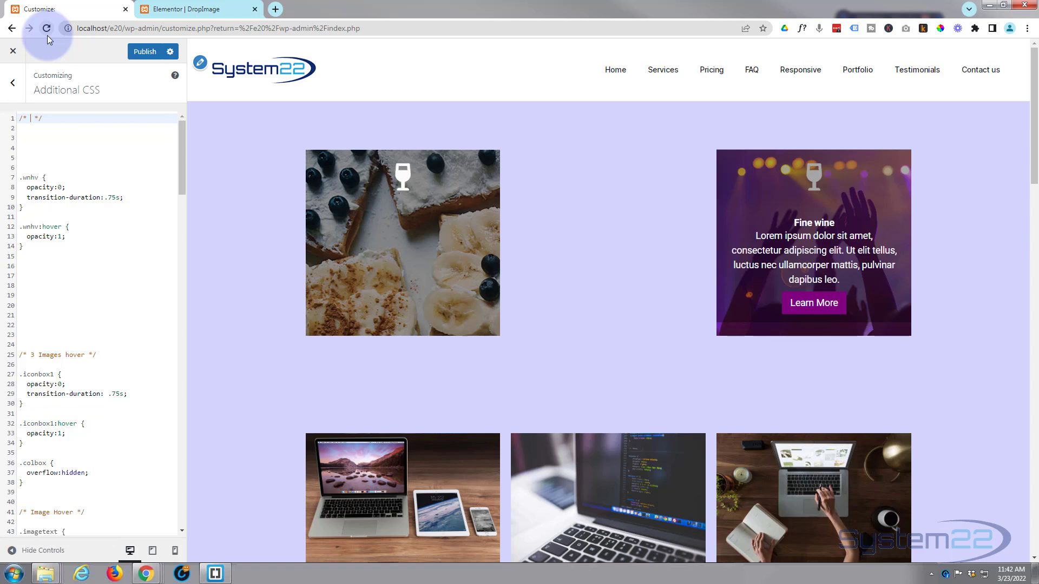
type("Icon to text on hover")
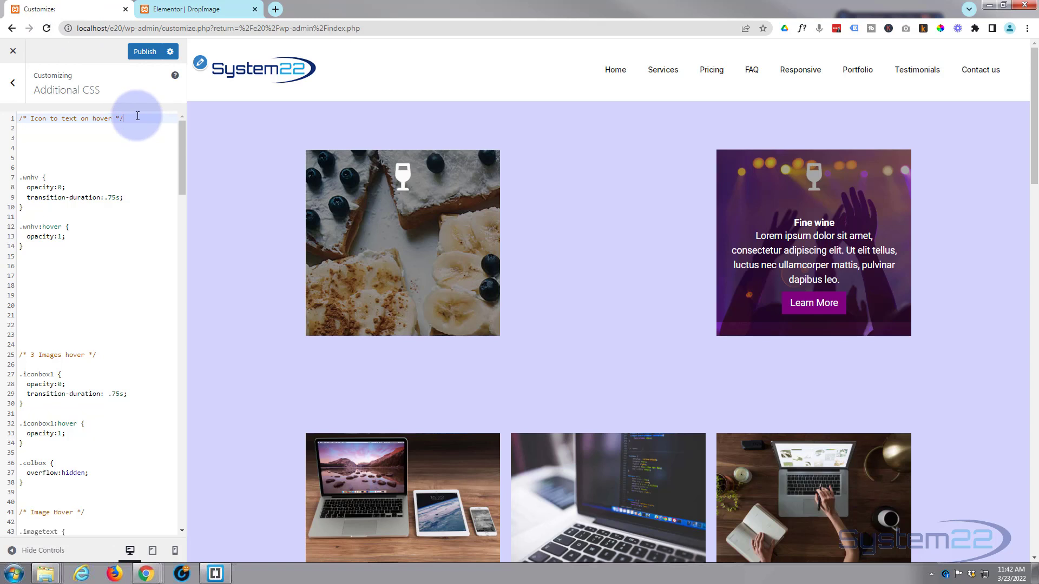
Below the comment, write a .winehv { rule containing opacity:0;
key("Return")
key("Return")
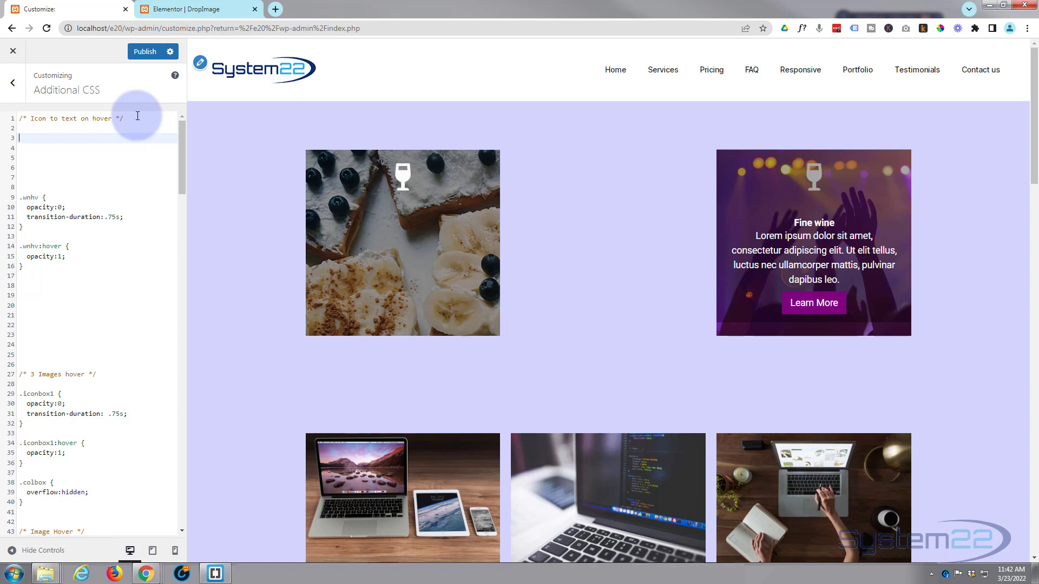
type(".w")
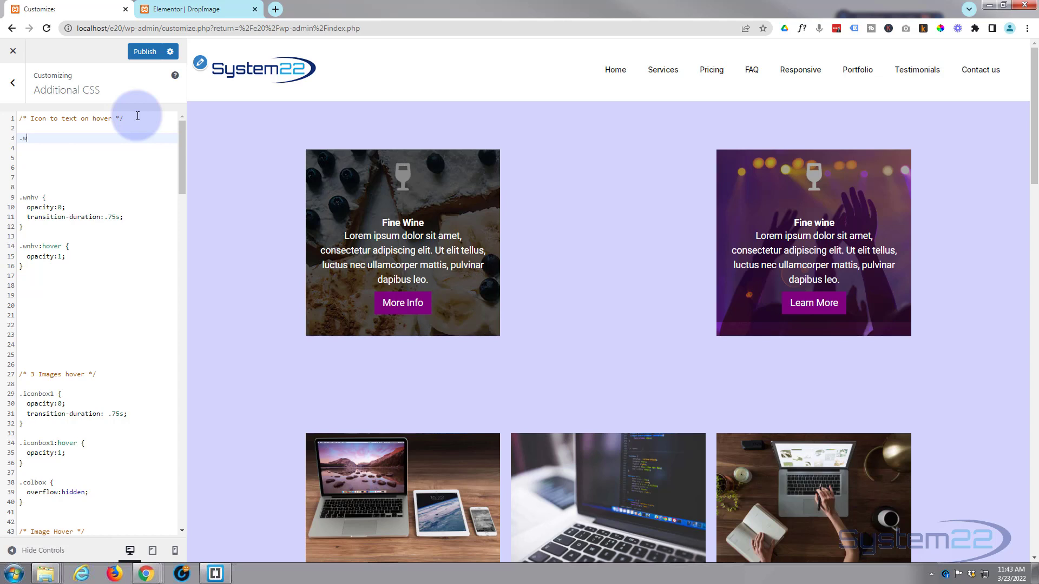
type("inehv {")
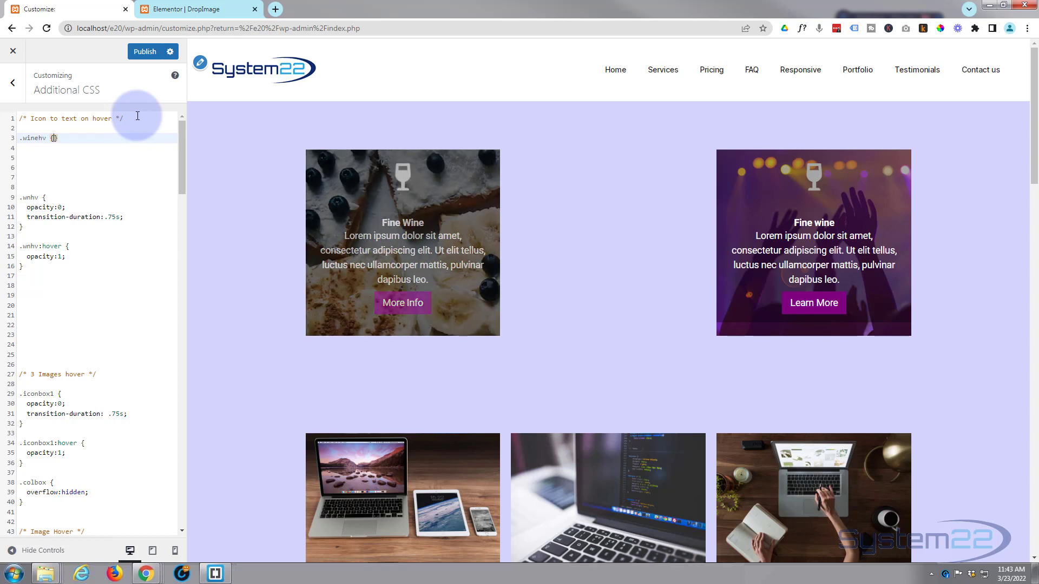
key("Return")
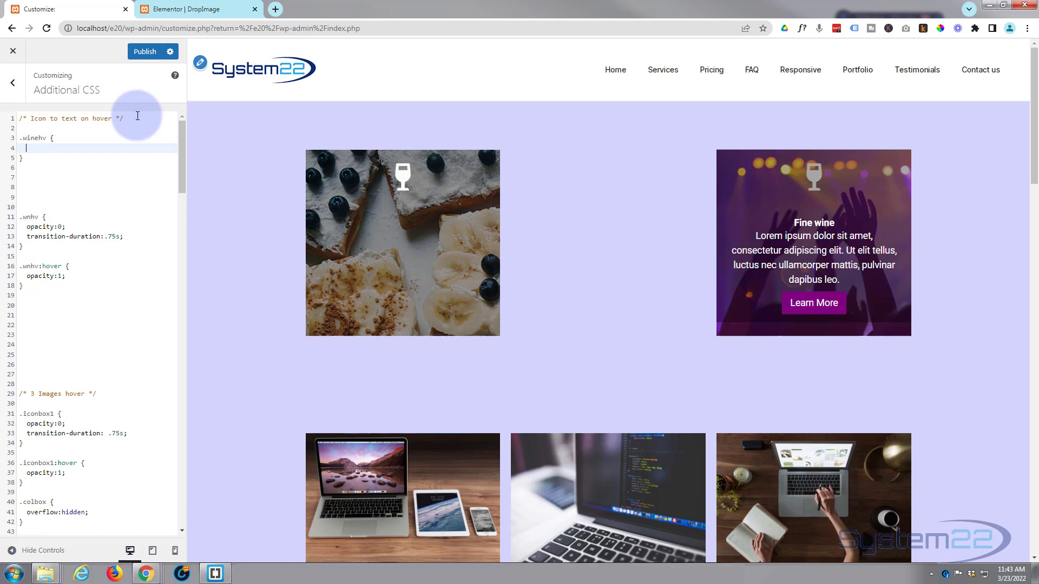
type("opacity")
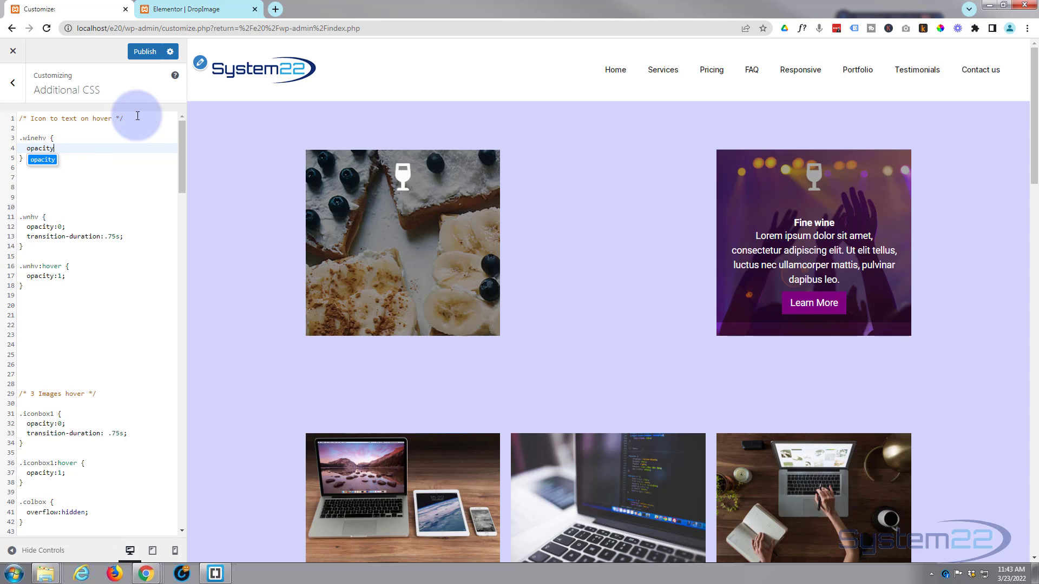
type(":0")
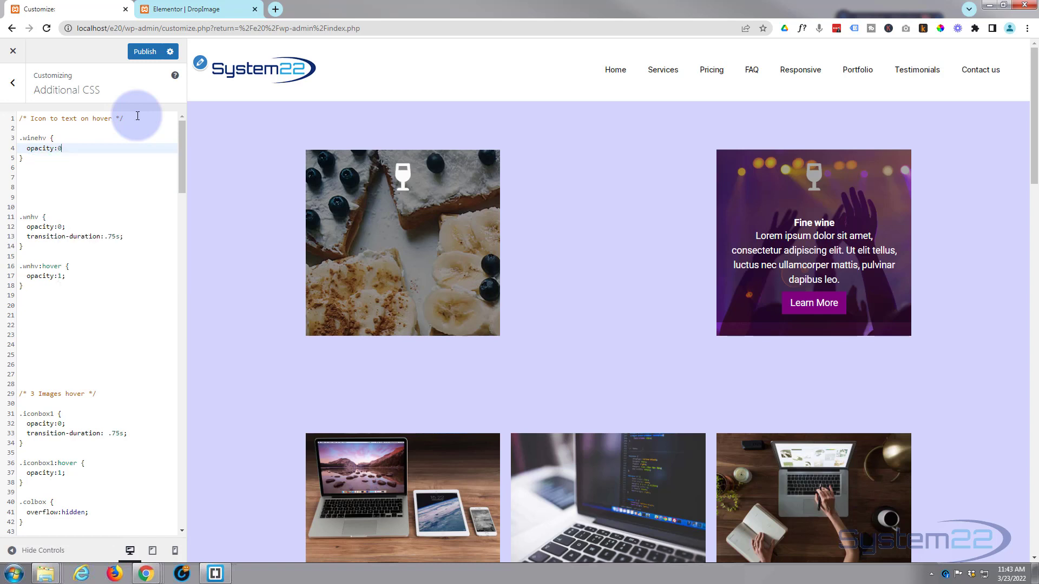
type(";")
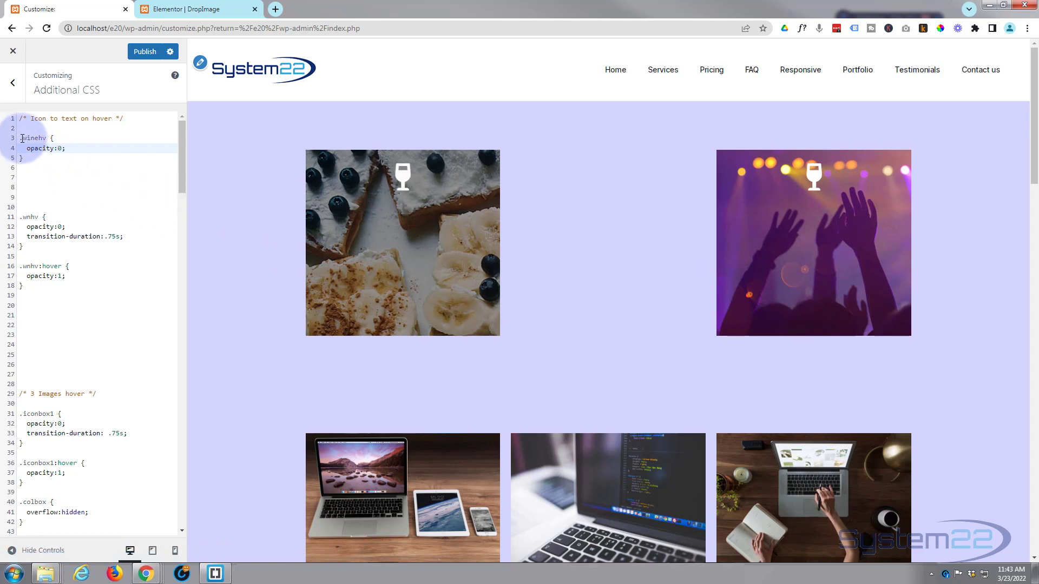
Duplicate the .winehv rule as .winehv:hover with opacity:1
left_click_drag(20, 138, 32, 164)
key("ctrl+c")
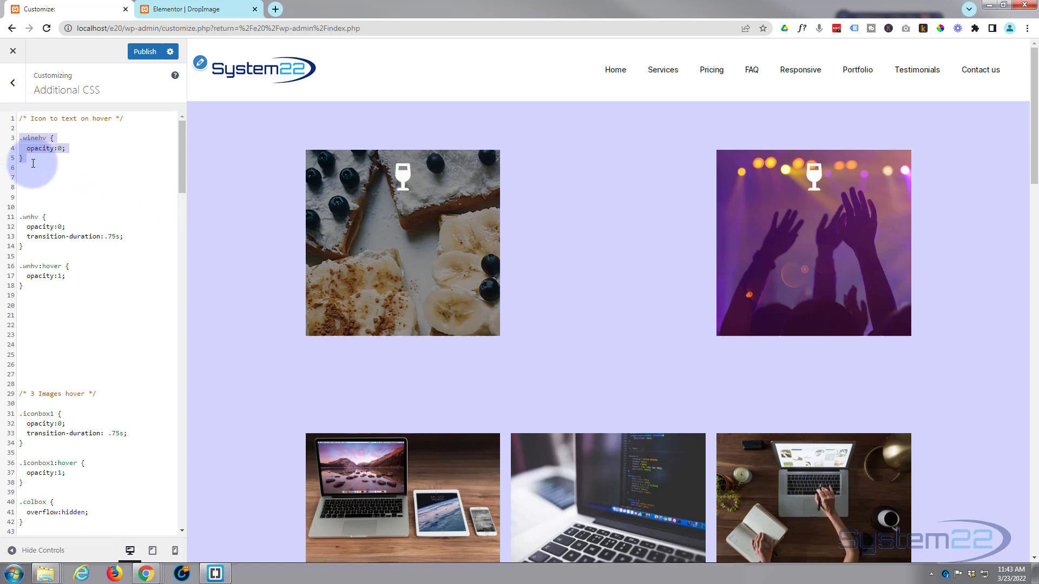
left_click(33, 164)
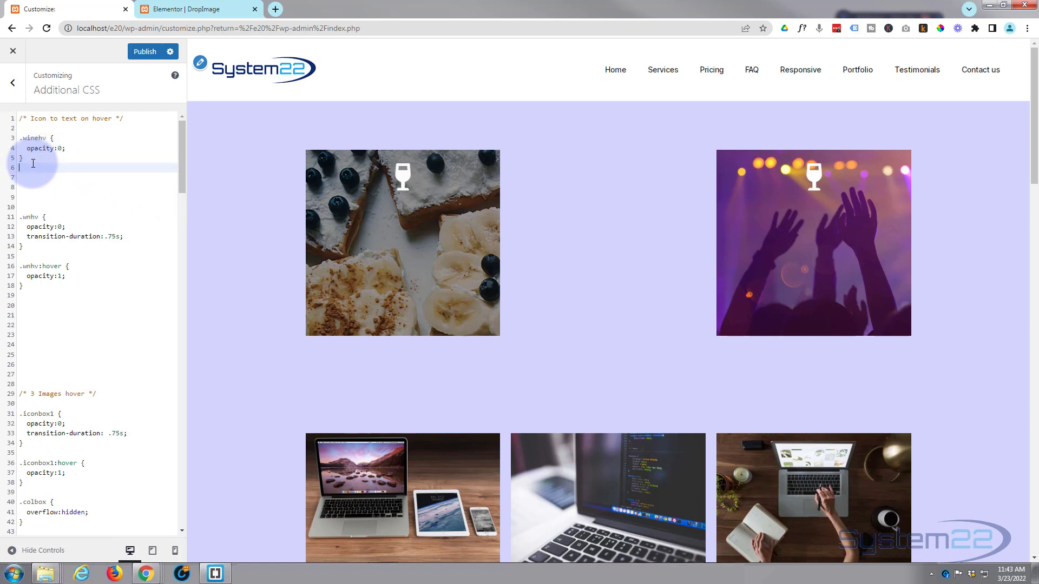
key("Return")
key("ctrl+v")
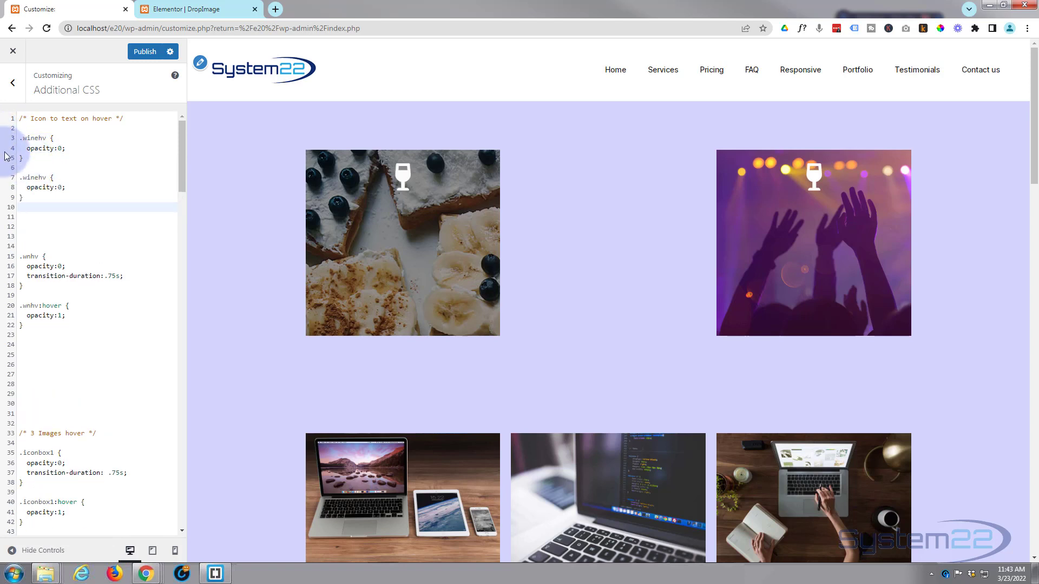
left_click(47, 177)
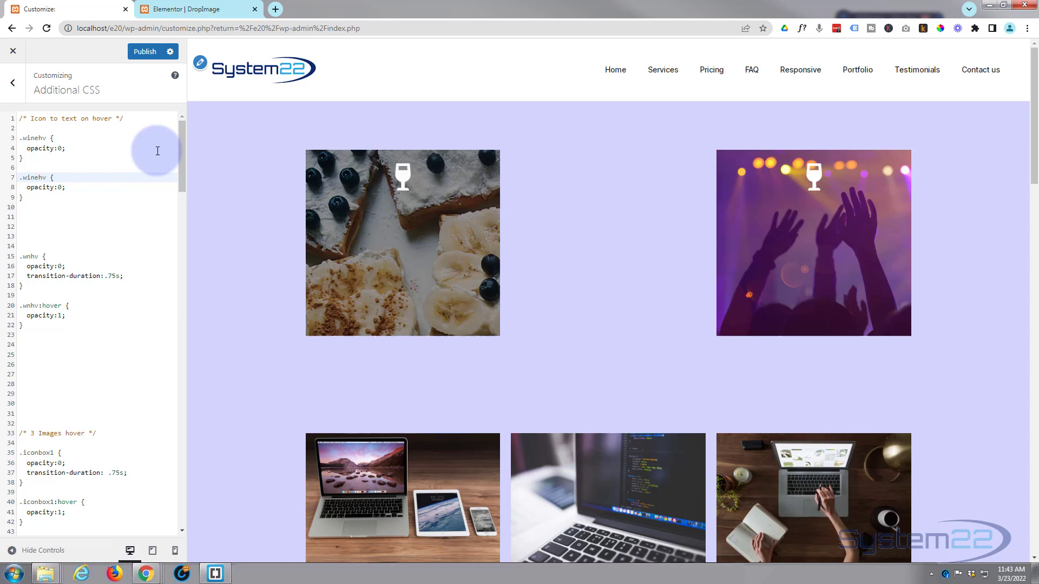
type(":")
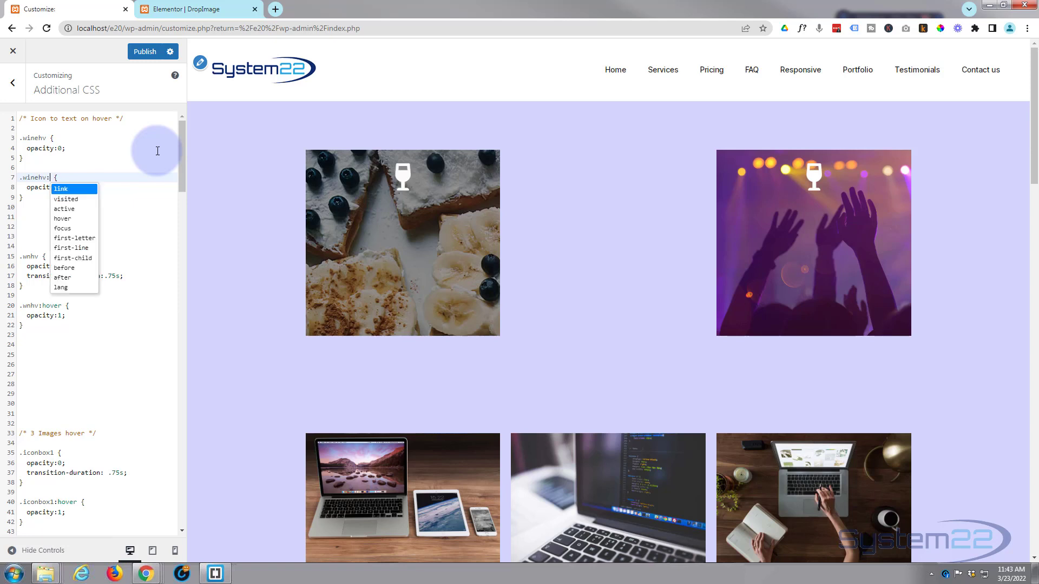
type("hover")
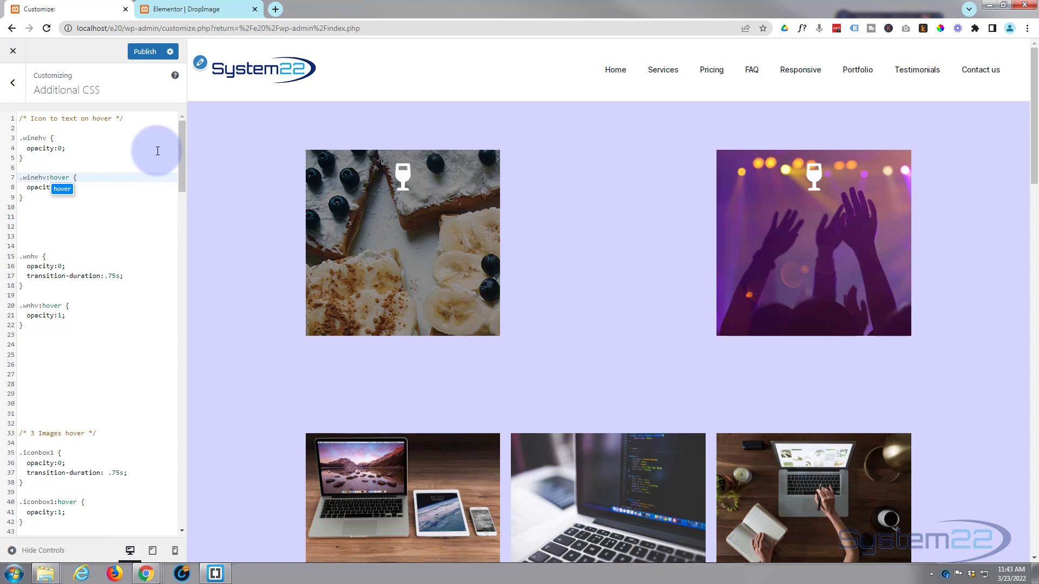
left_click(123, 188)
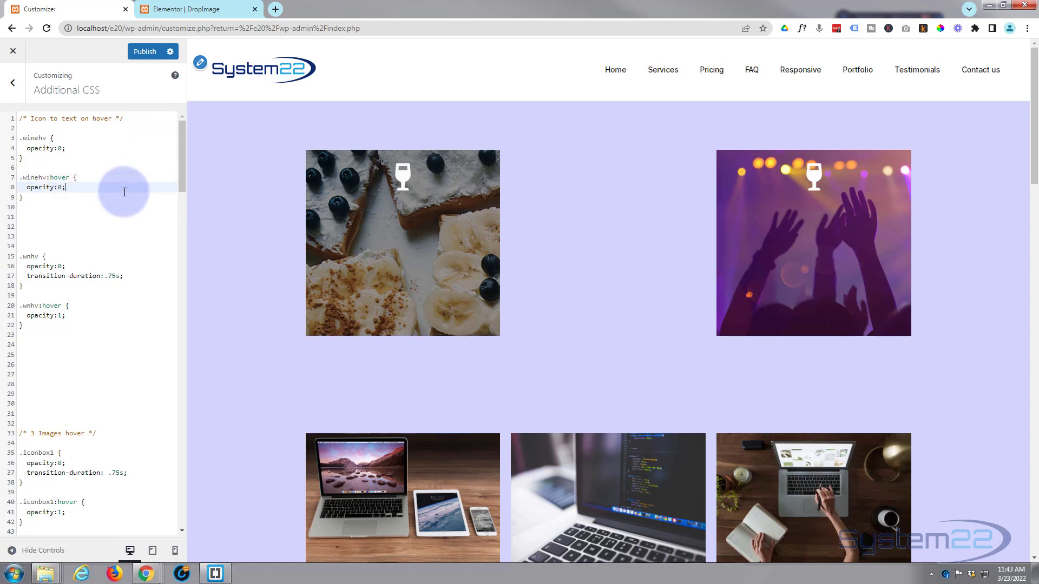
double_click(62, 186)
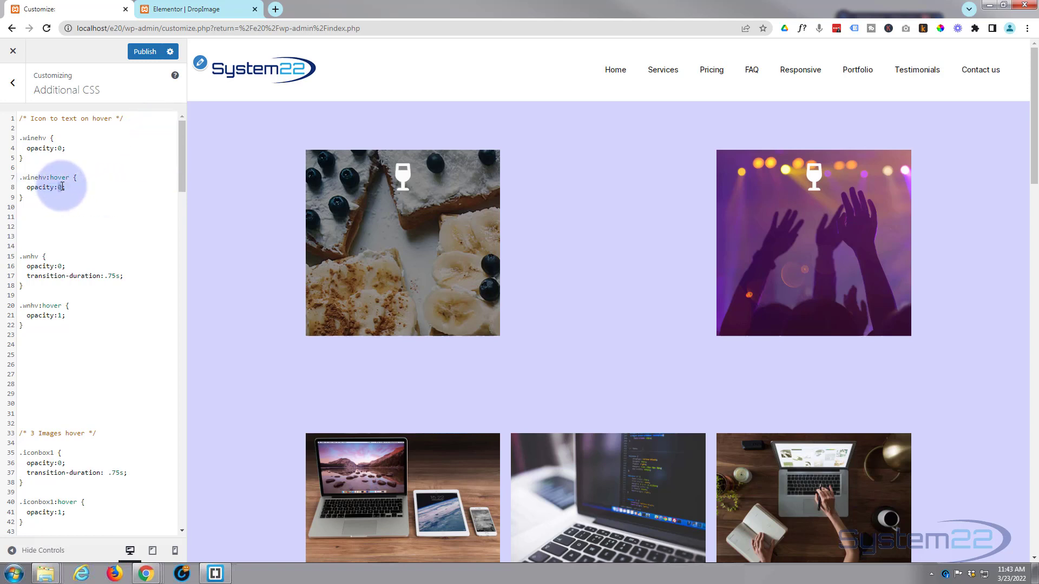
type("1")
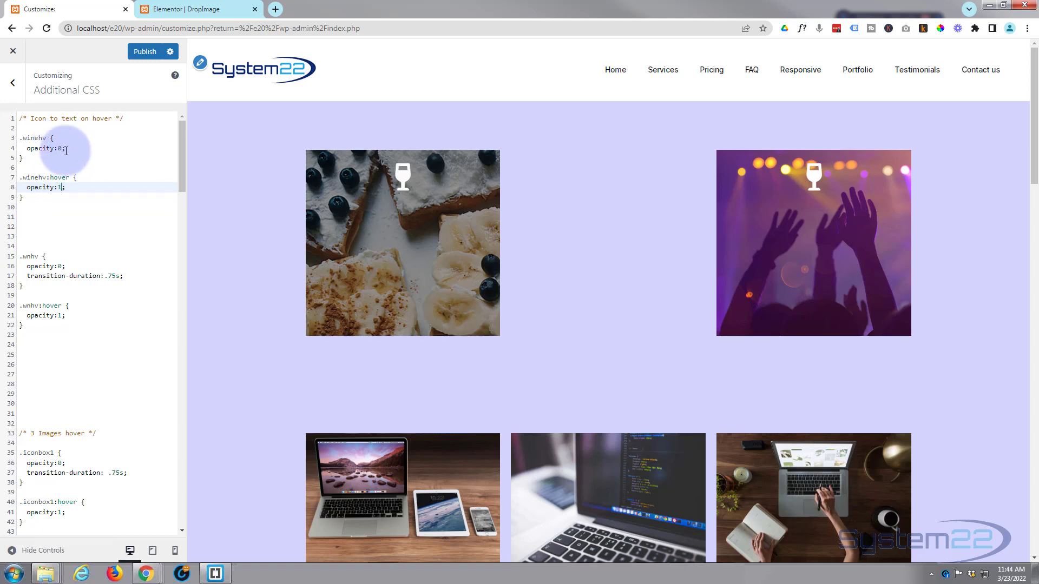
Hover over the concert image in the preview to check the wine text appears
mouse_move(735, 245)
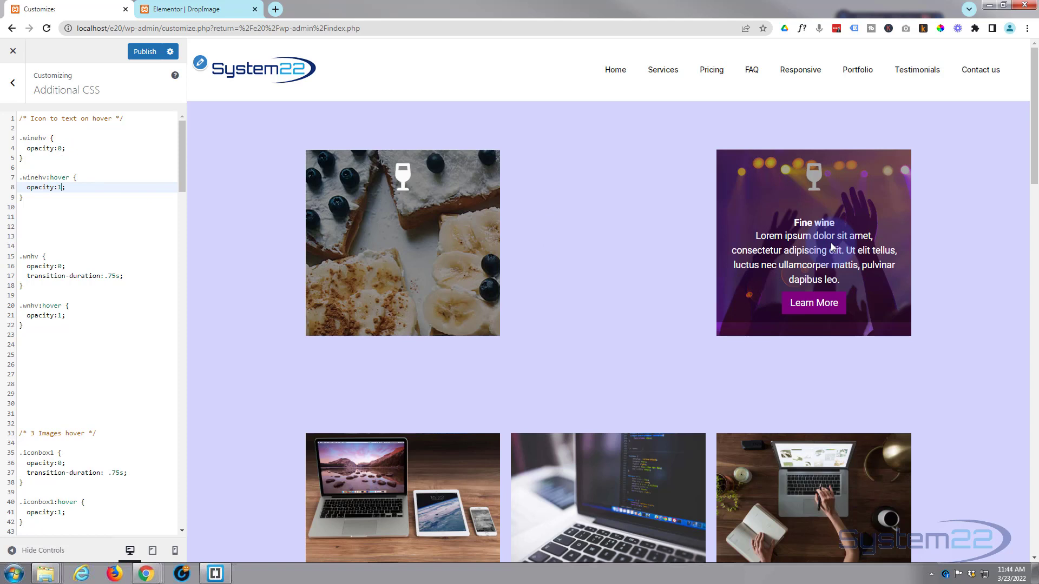
mouse_move(806, 249)
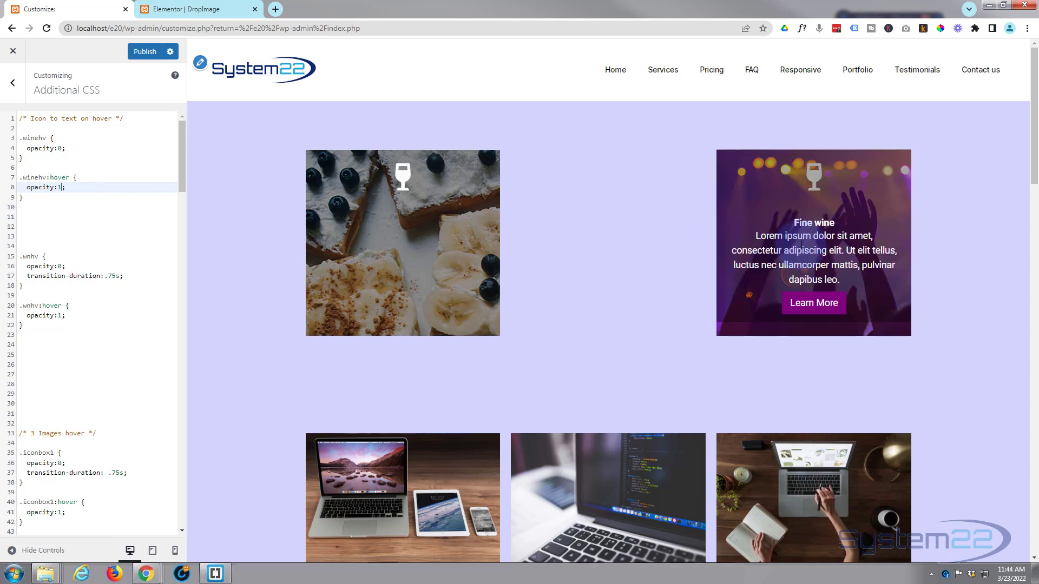
left_click(761, 324)
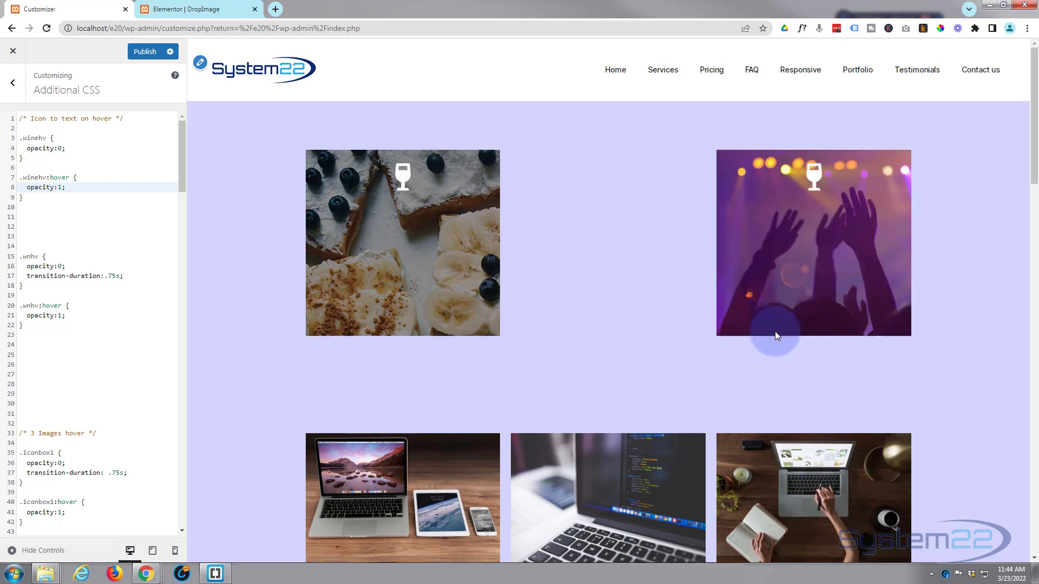
mouse_move(766, 314)
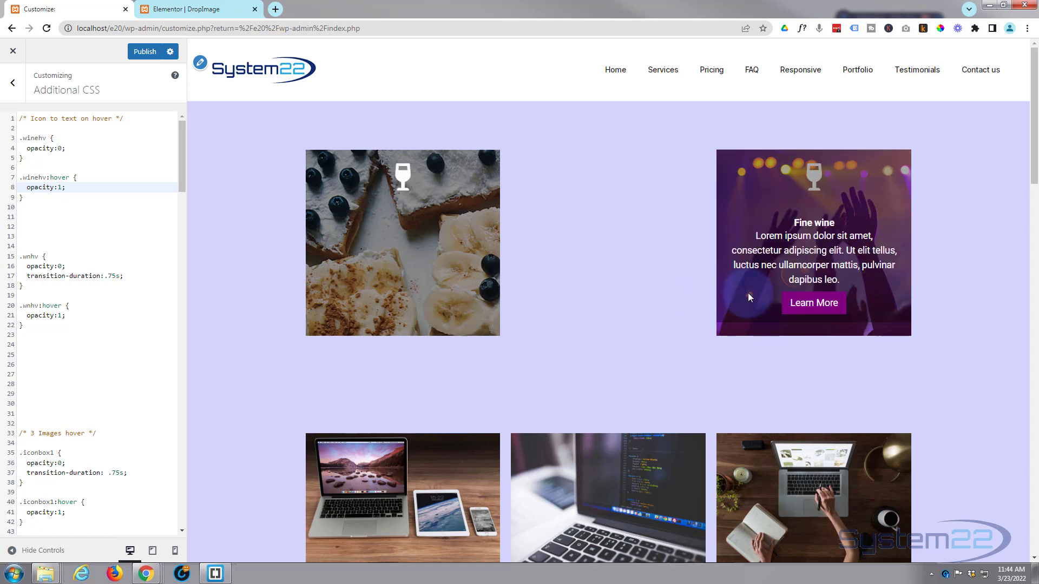
Add transition-duration:.75s; to the .winehv rule, publish the CSS, and return to Elementor
left_click(71, 149)
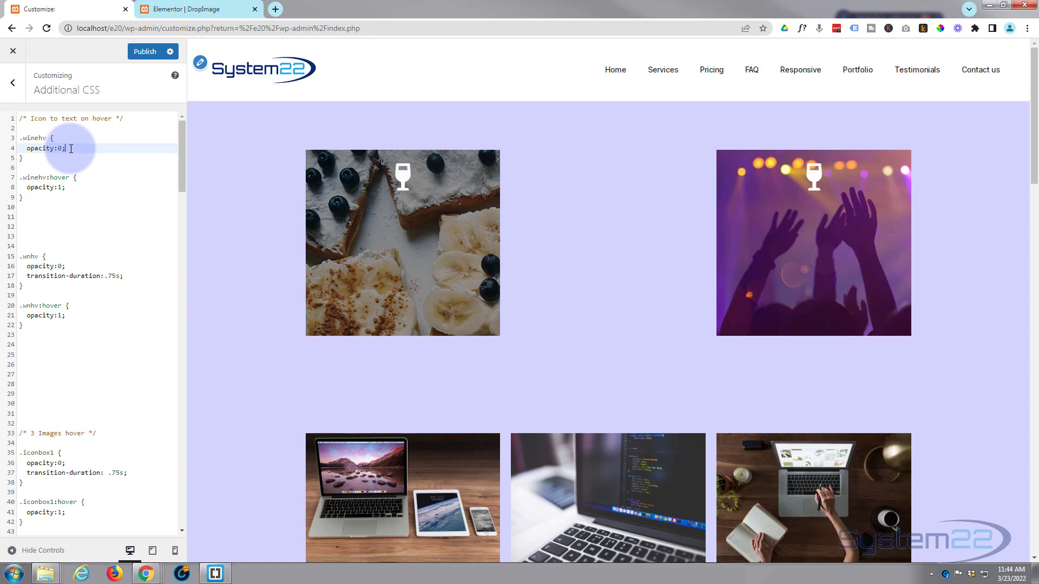
key("Return")
type("transition-")
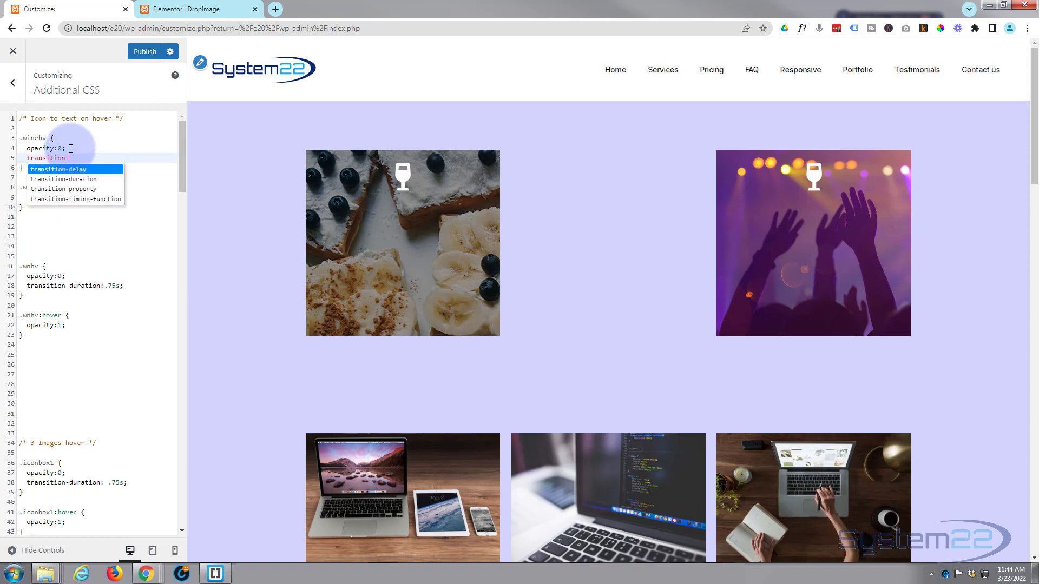
left_click(80, 180)
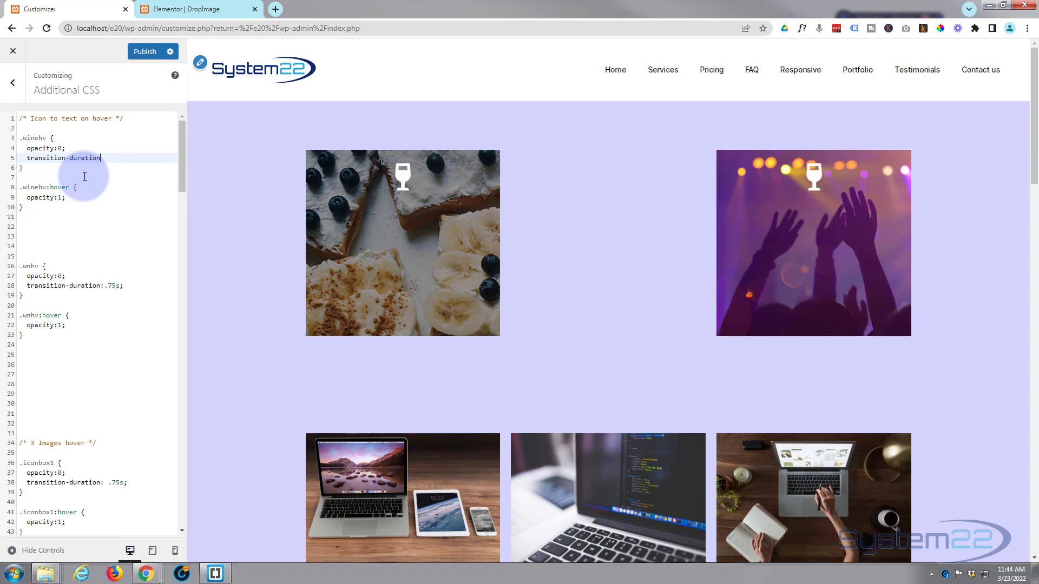
type(":")
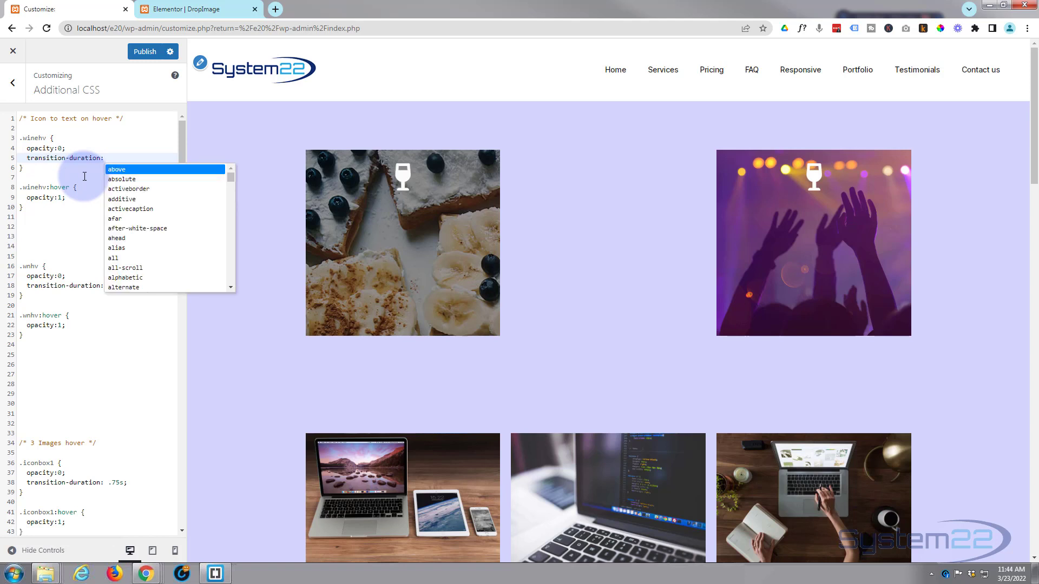
type(".")
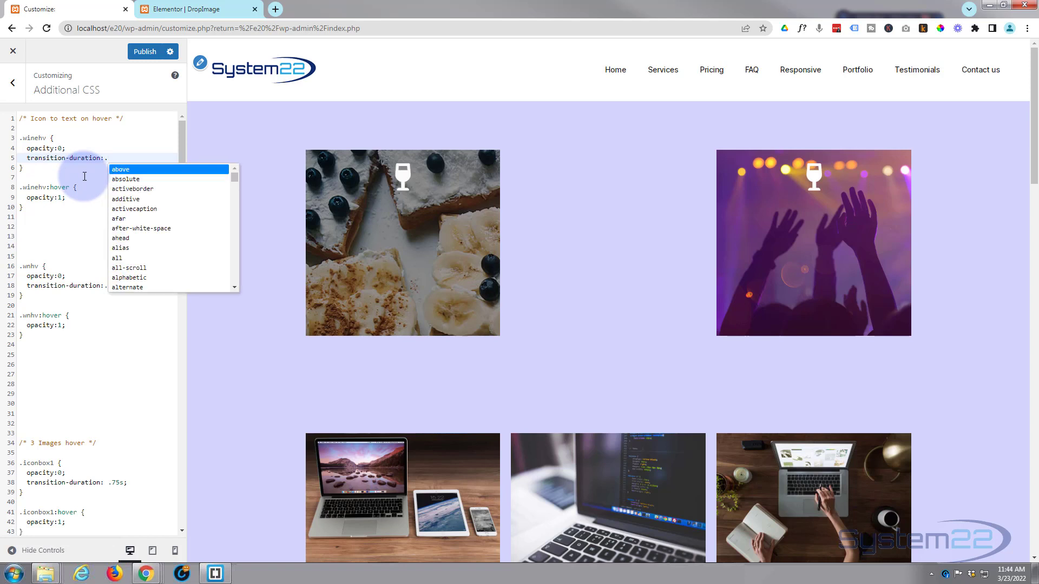
type("75s")
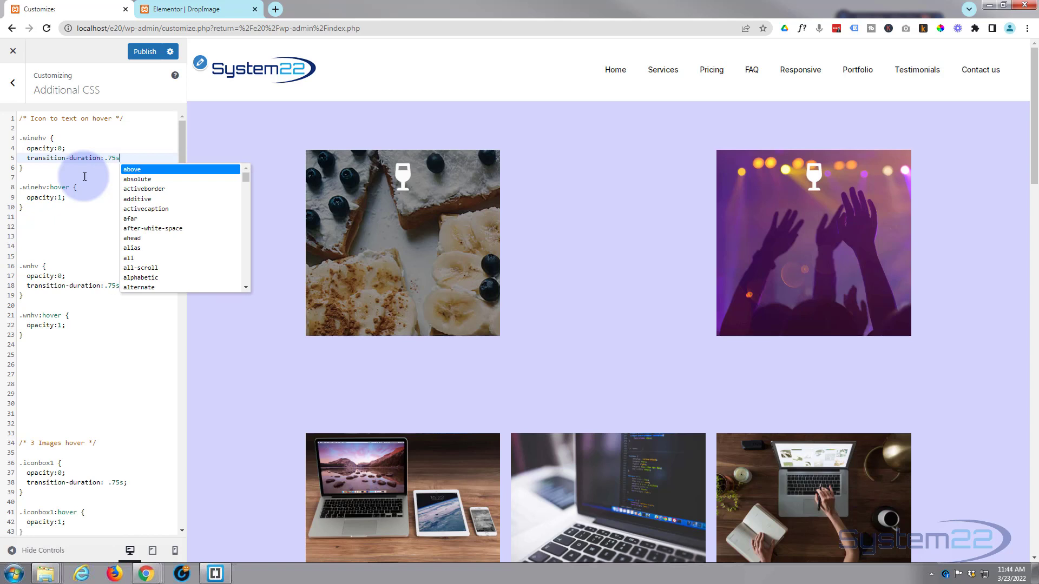
type(";")
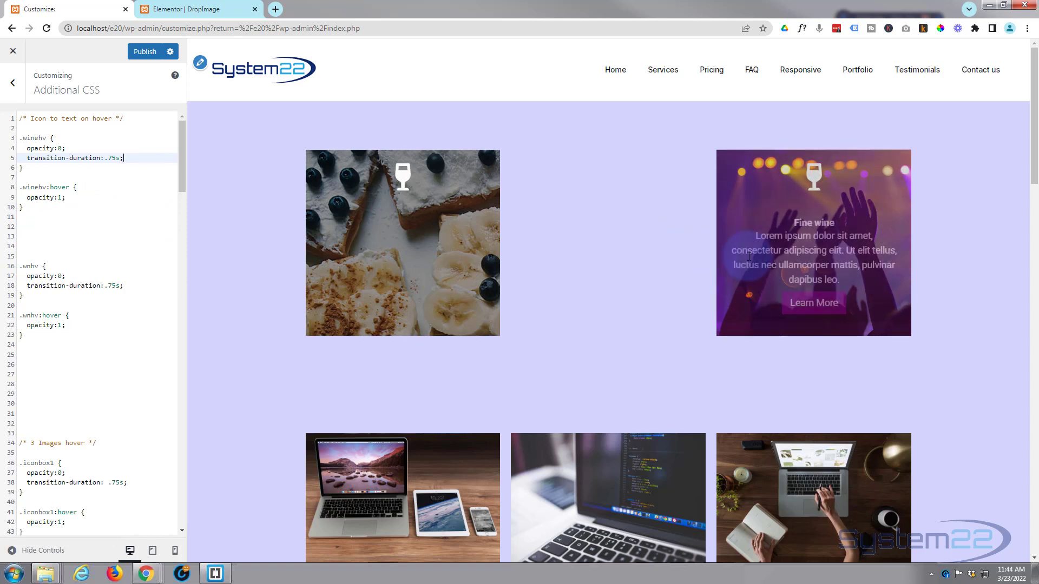
left_click(145, 52)
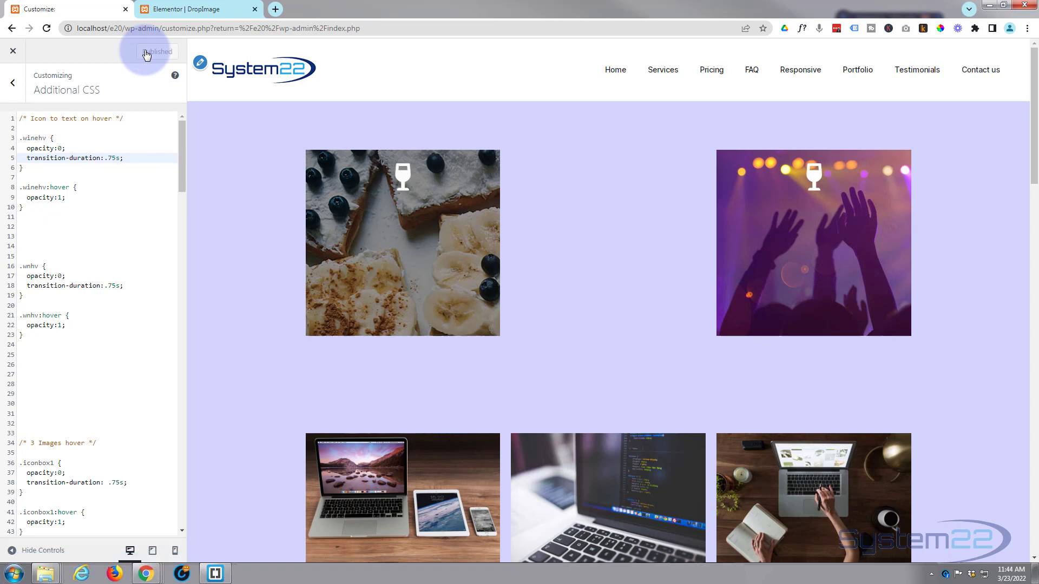
left_click(167, 11)
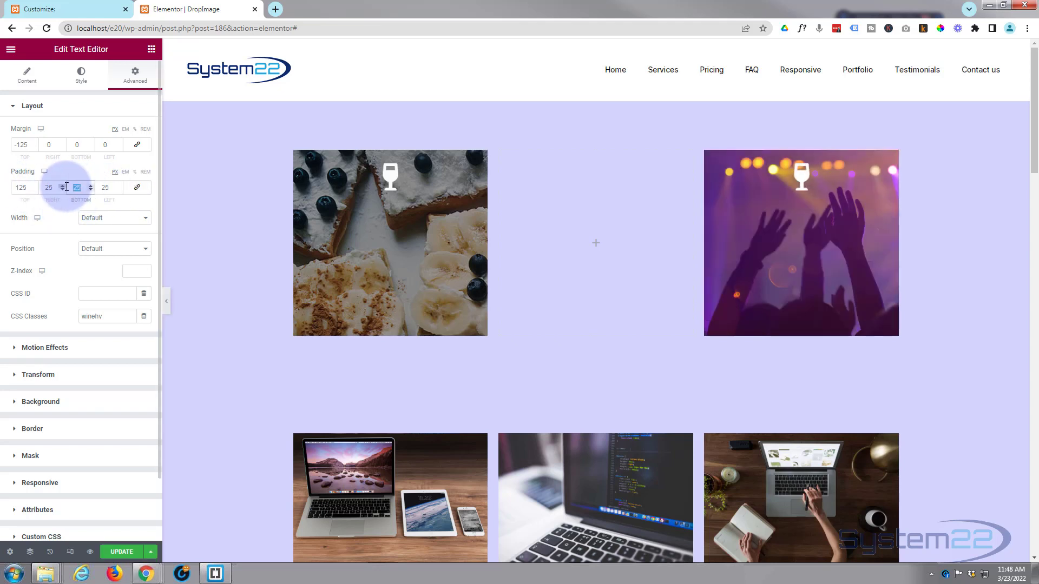
Set the wine text box's bottom padding to 50, update the page, and preview it
double_click(76, 187)
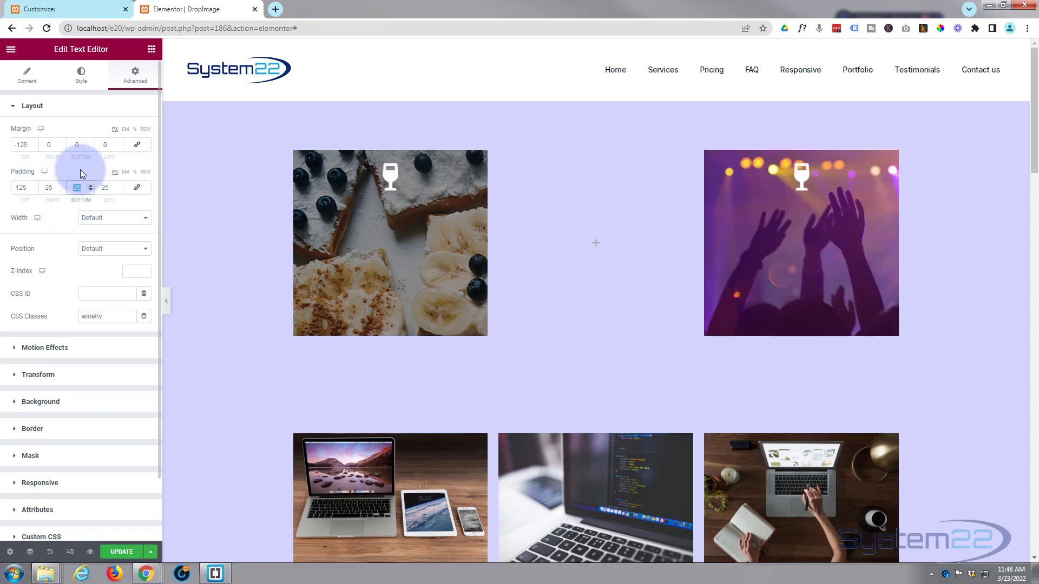
type("50")
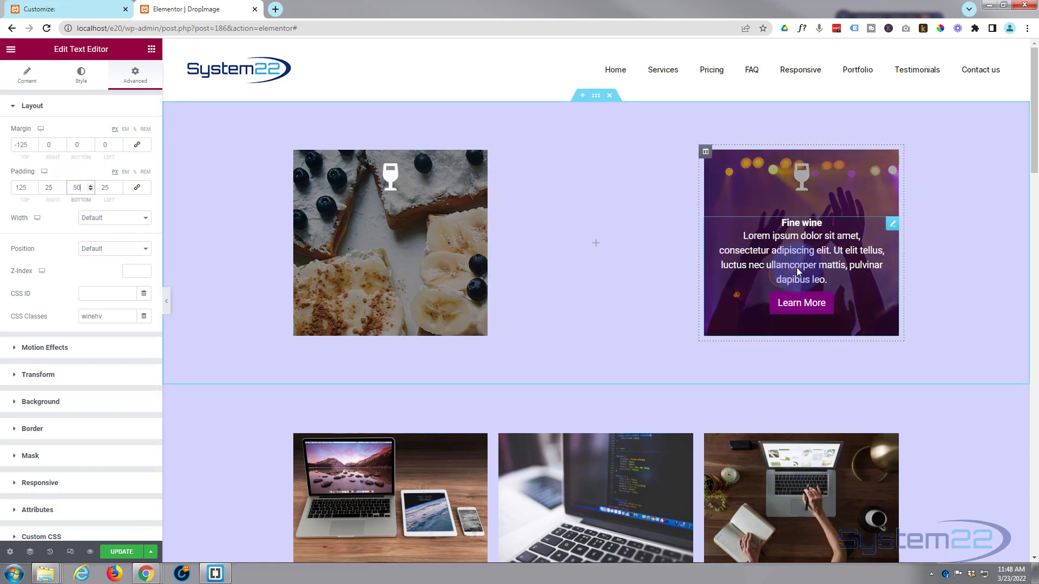
left_click(120, 552)
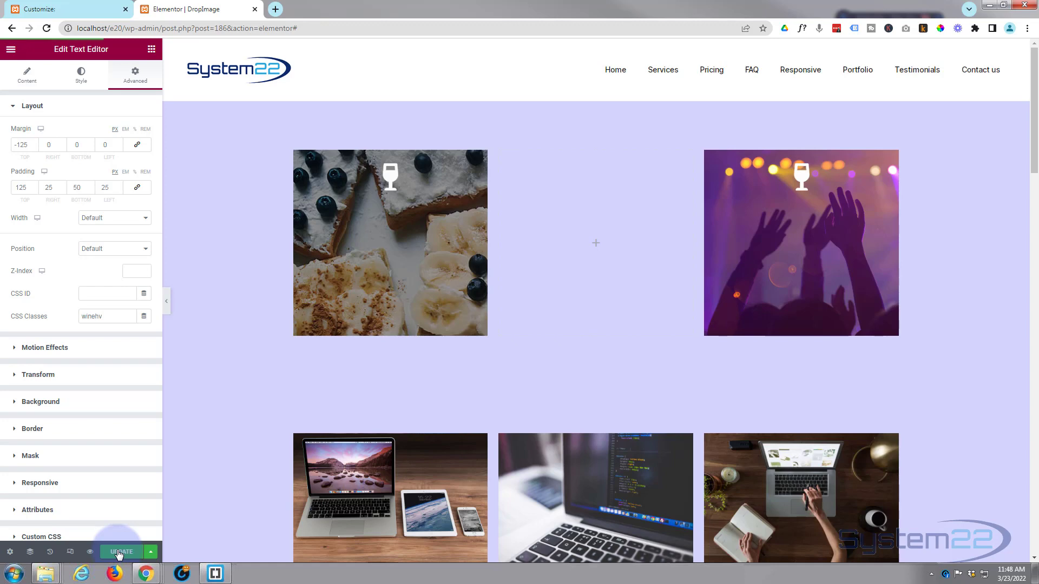
left_click(89, 551)
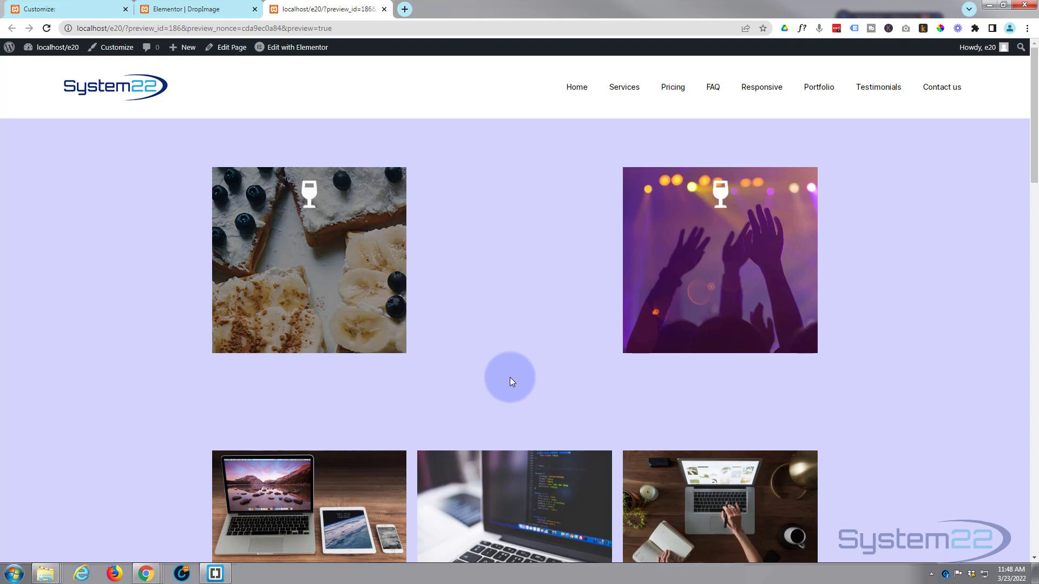
mouse_move(668, 293)
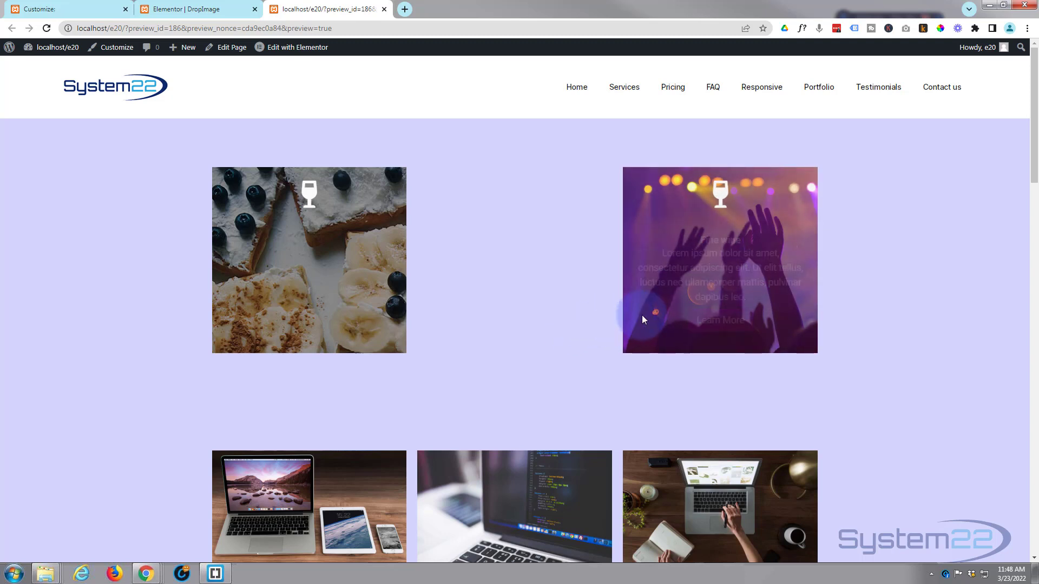
mouse_move(644, 319)
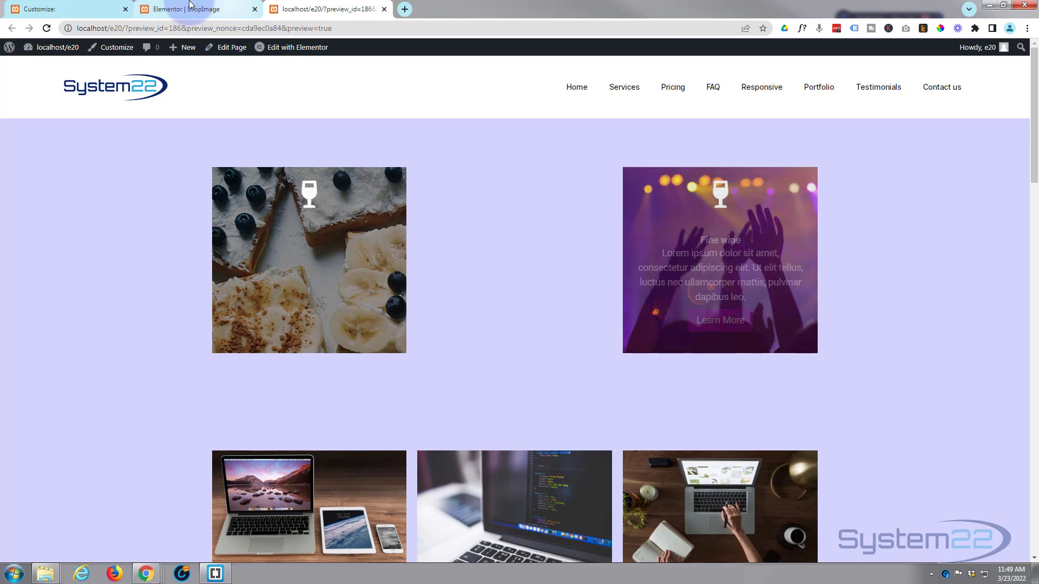
Show the wine text box's content in the Text view and place the caret in the Learn More link code
left_click(166, 16)
left_click(21, 75)
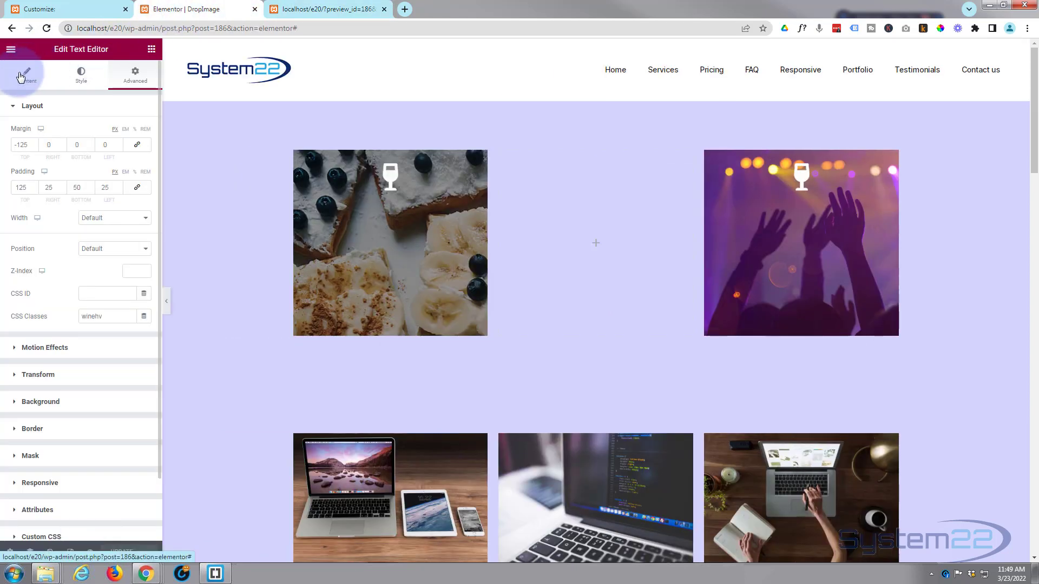
left_click(126, 138)
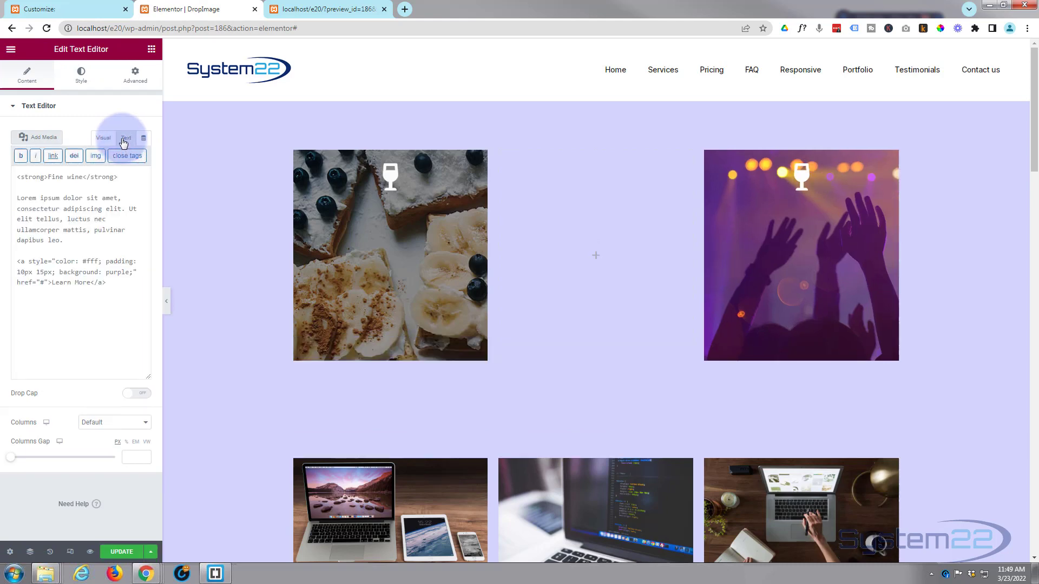
left_click(18, 261)
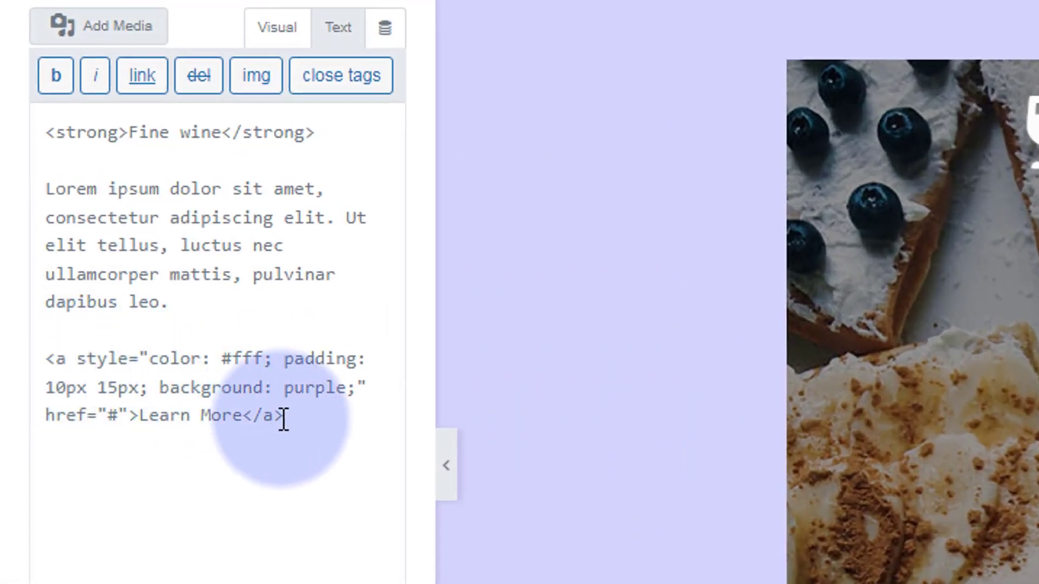